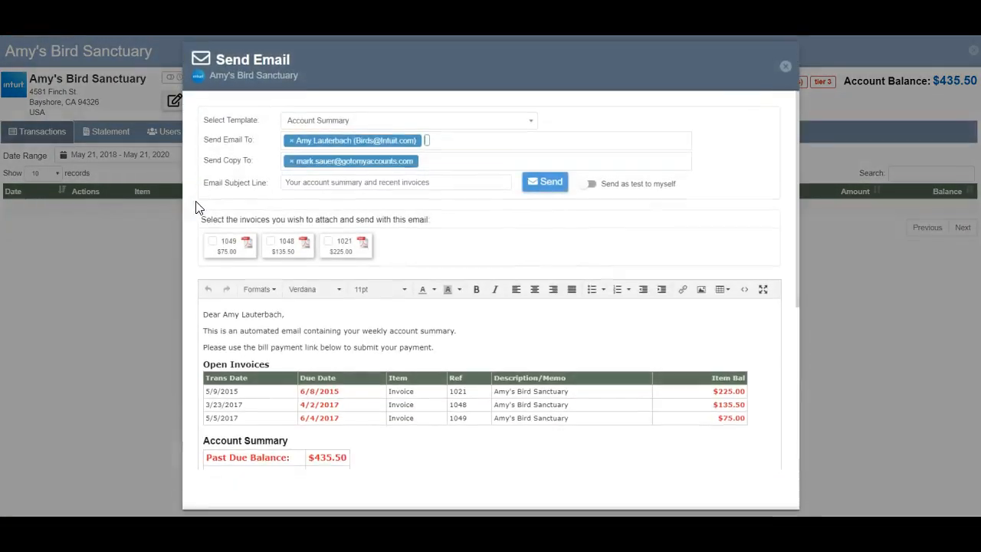
- Switch the email to Send as test to myself mode
left_click(611, 182)
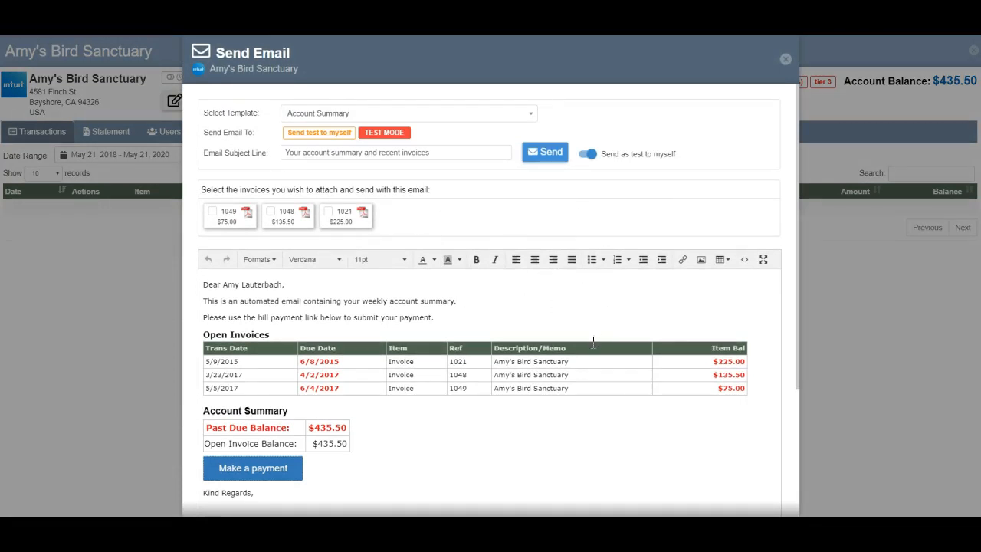
scroll(527, 406, "down", 3)
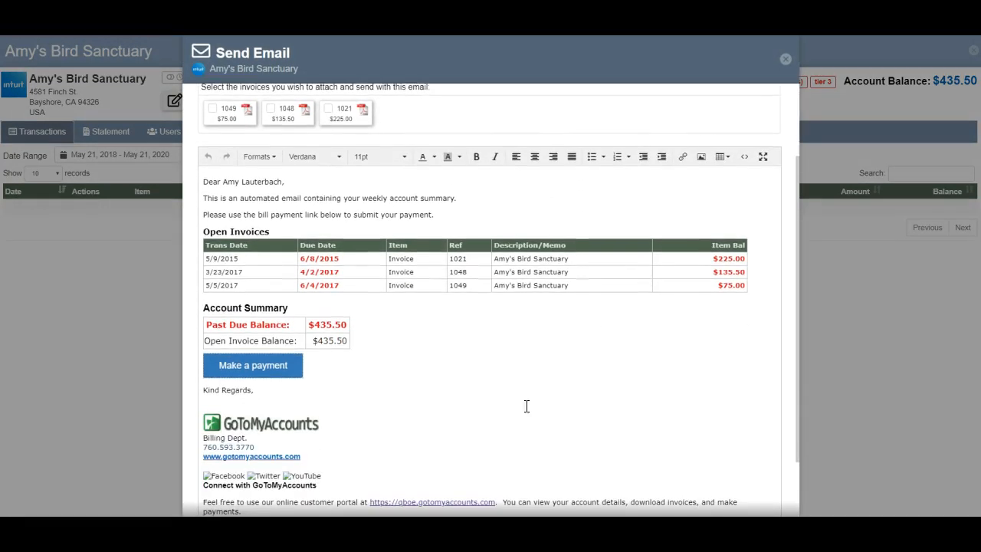
- Paste the Make a payment button's link address on a new line below Kind Regards
left_click(250, 364)
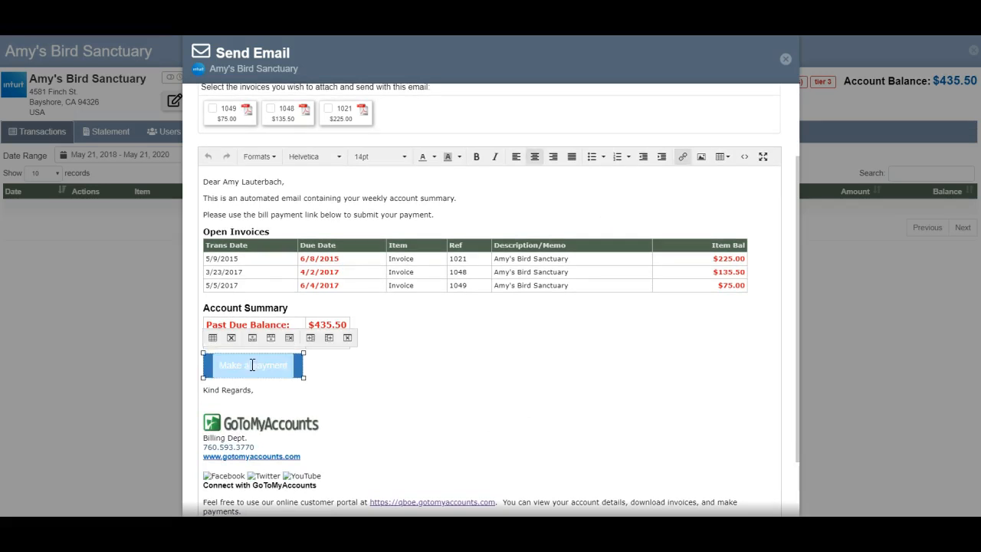
left_click(349, 369)
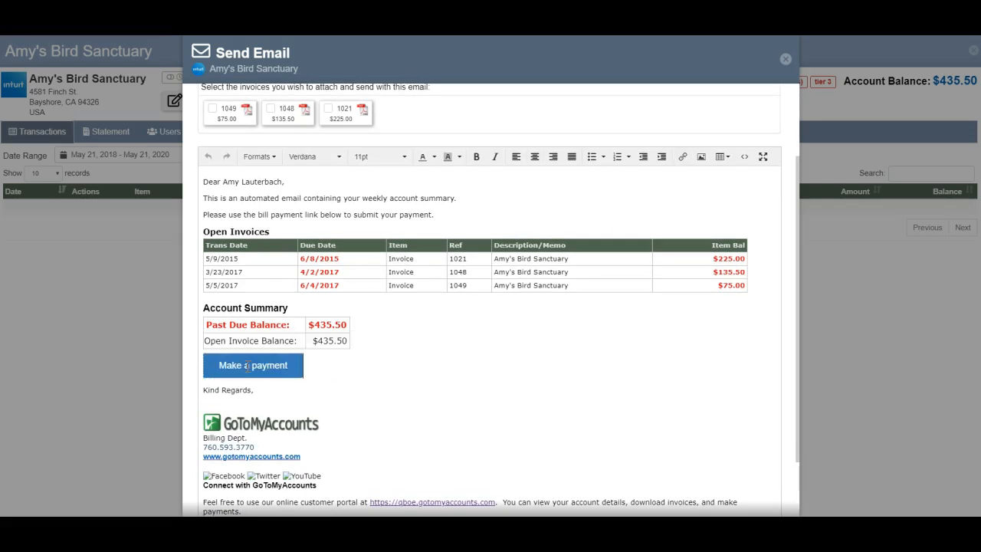
right_click(247, 366)
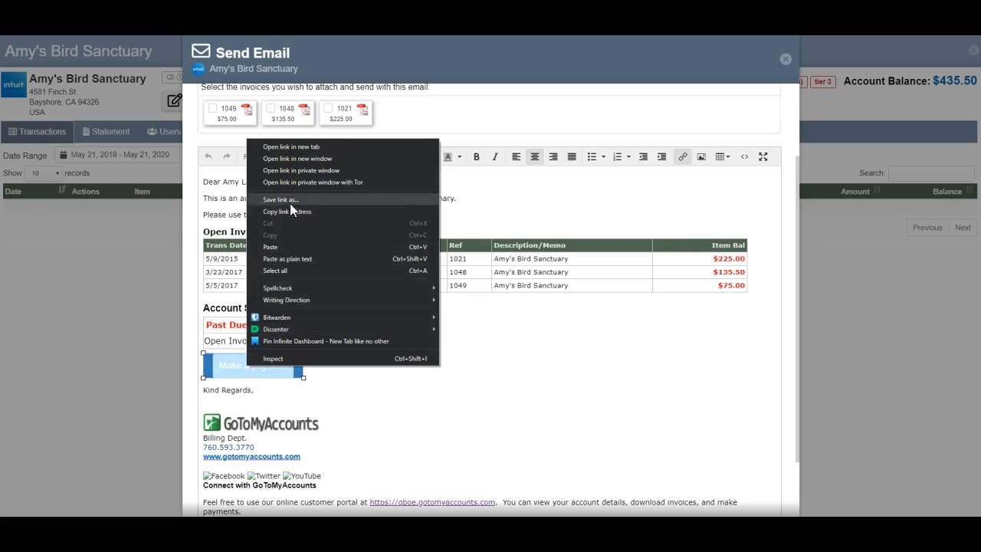
key("Escape")
left_click(332, 381)
key("Return")
key("ctrl+v")
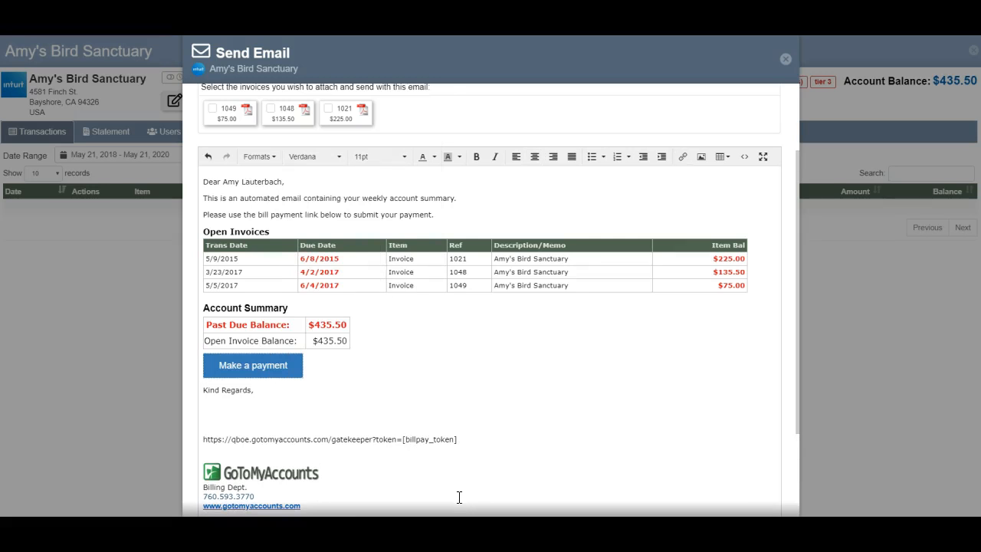
- Delete the pasted link line and the extra blank lines below Kind Regards
key("shift+End")
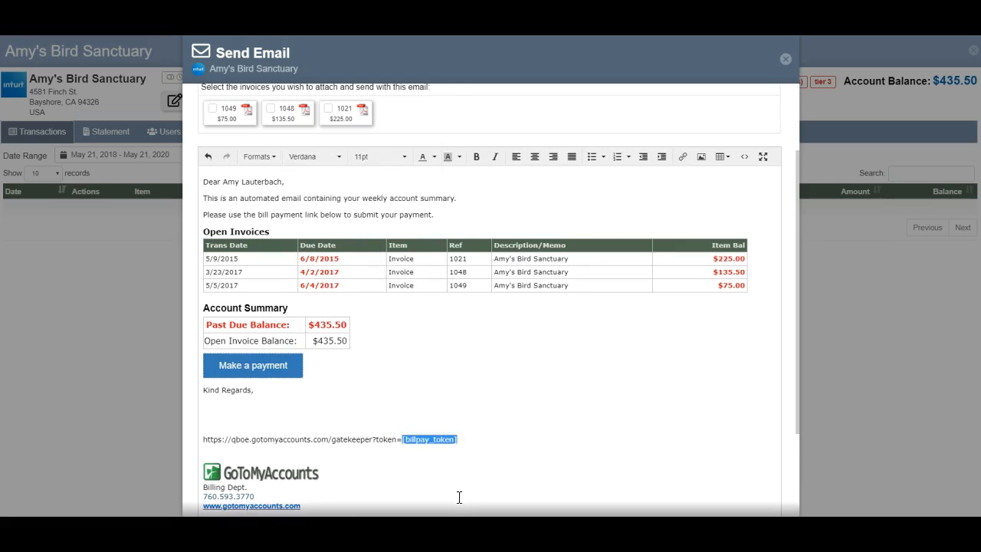
key("End")
key("shift+Home")
key("BackSpace")
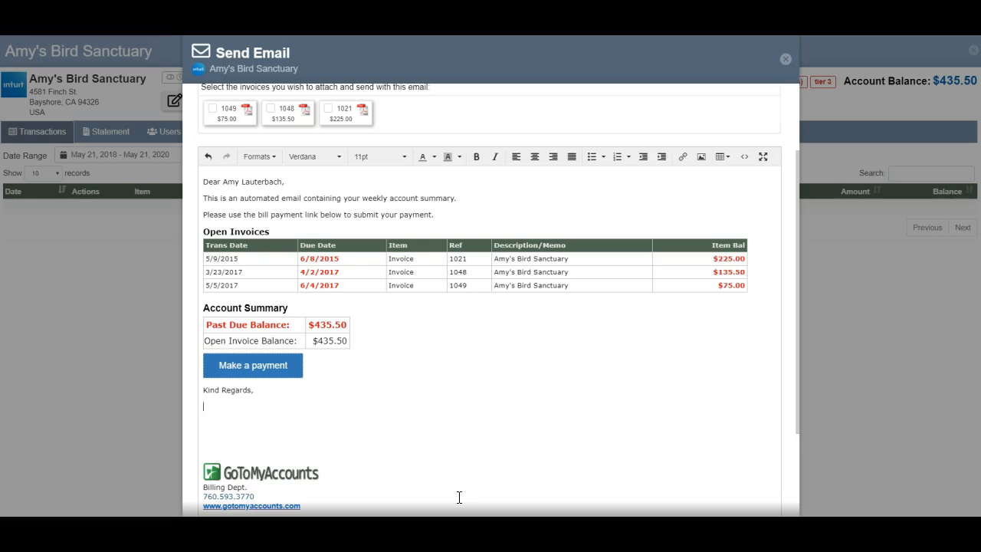
key("Delete")
key("Delete")
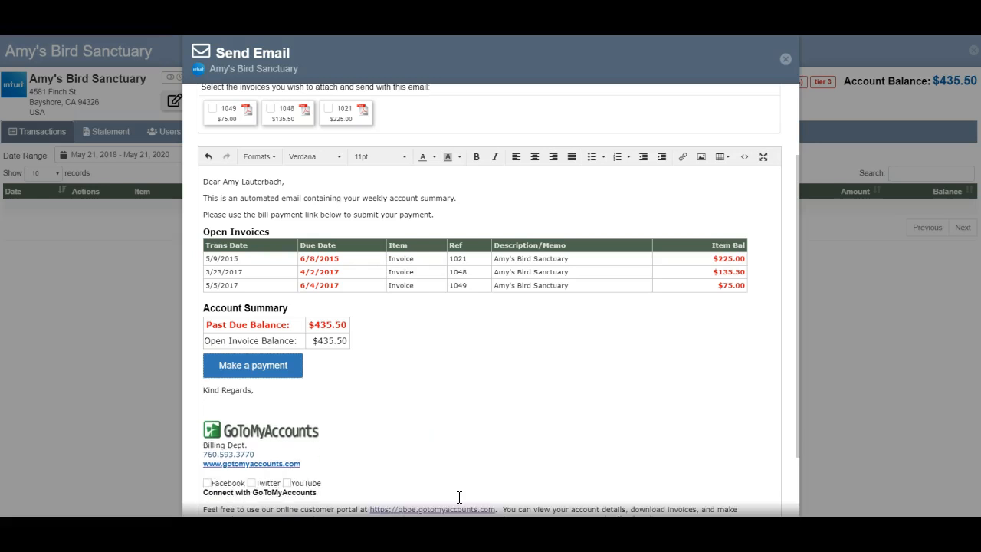
- Close the Send Email dialog without sending
scroll(610, 505, "up", 2)
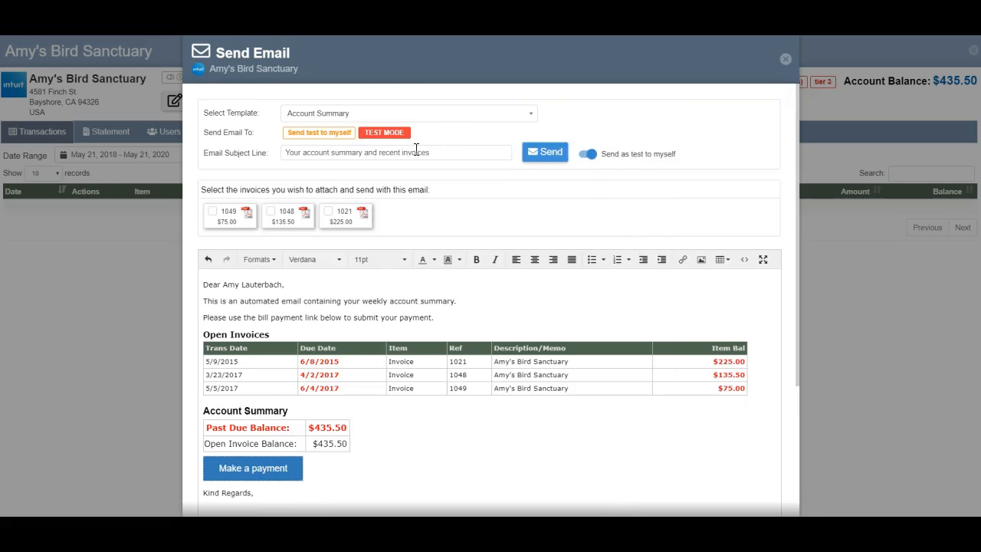
mouse_move(642, 163)
left_click(542, 74)
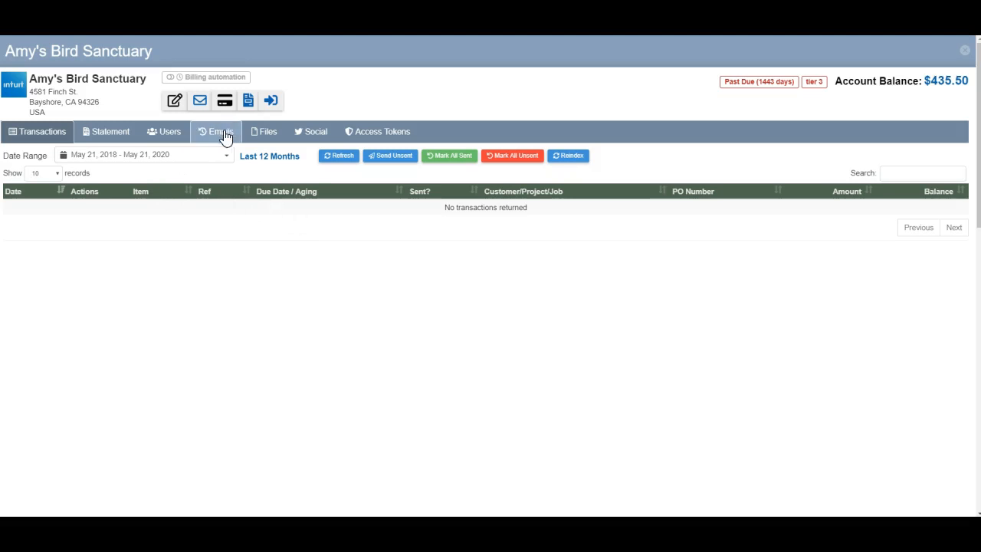
- Open the account's Users list to review its users
left_click(172, 134)
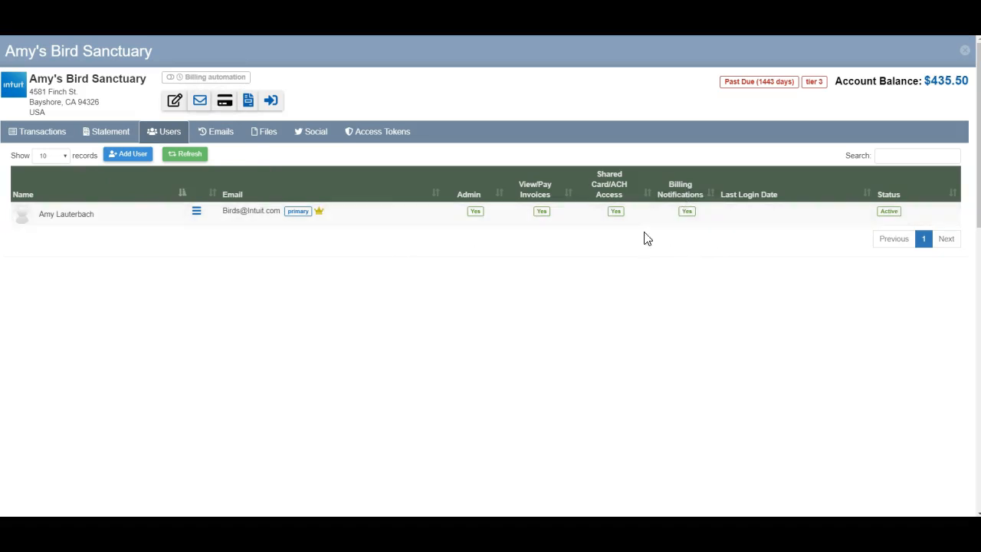
left_click(199, 100)
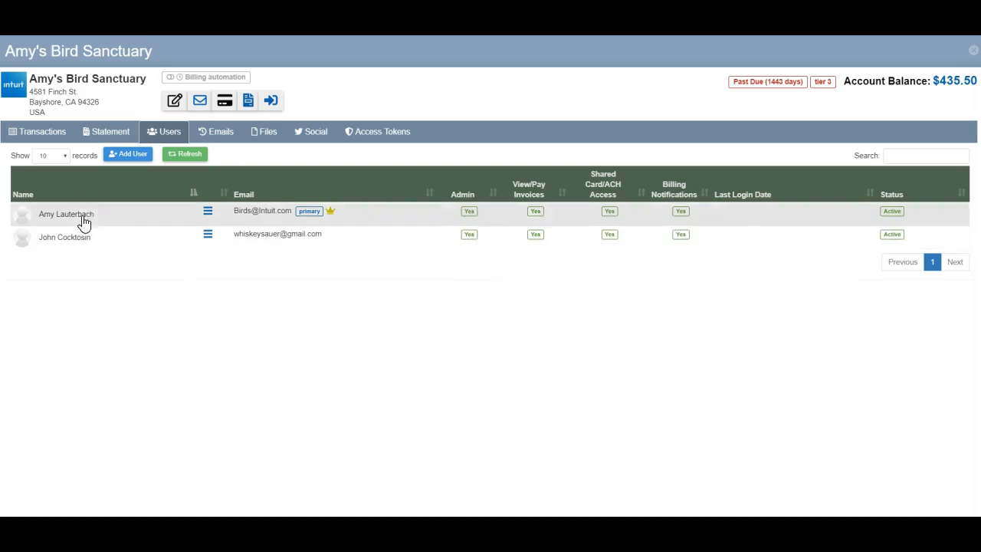
- Start adding a new user and enter the user's first and last name
left_click(127, 157)
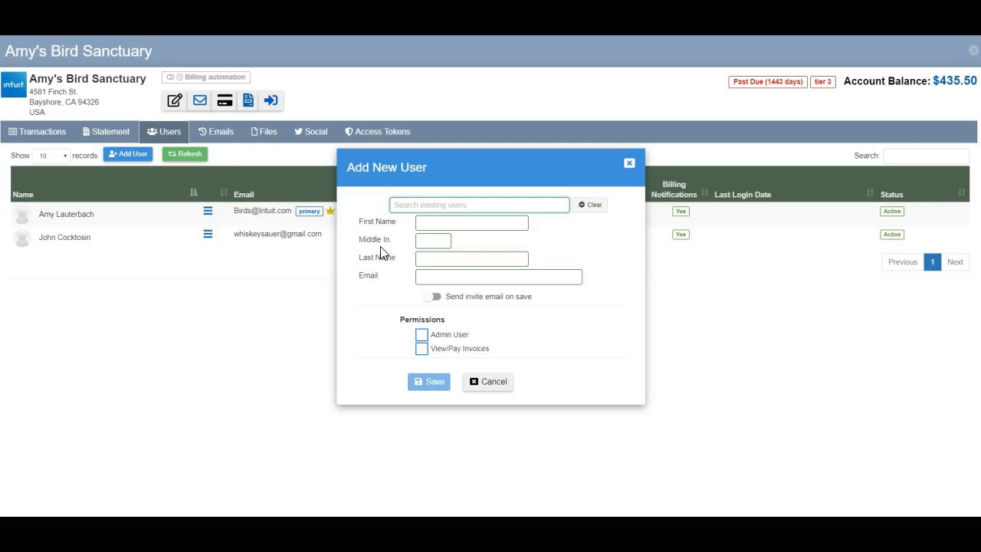
right_click(421, 179)
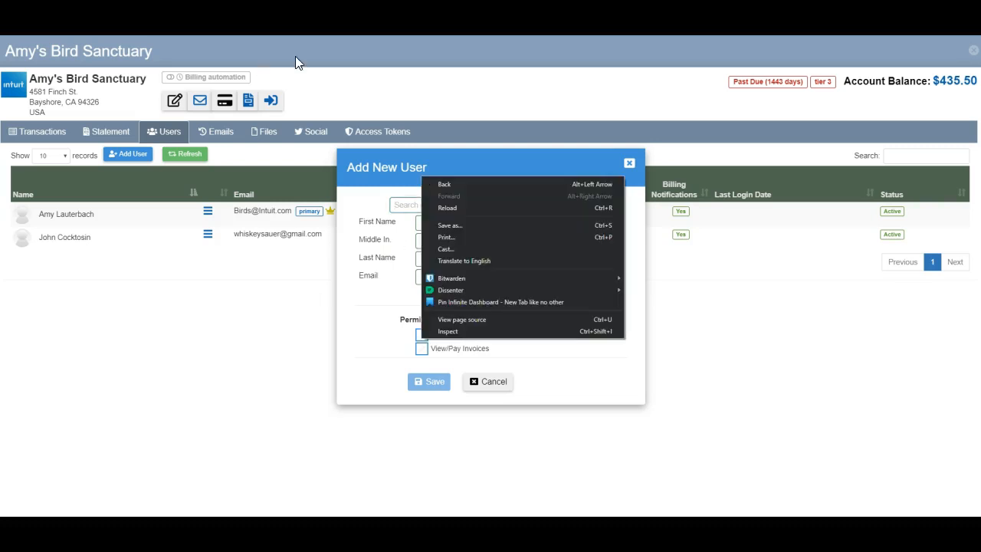
left_click(454, 164)
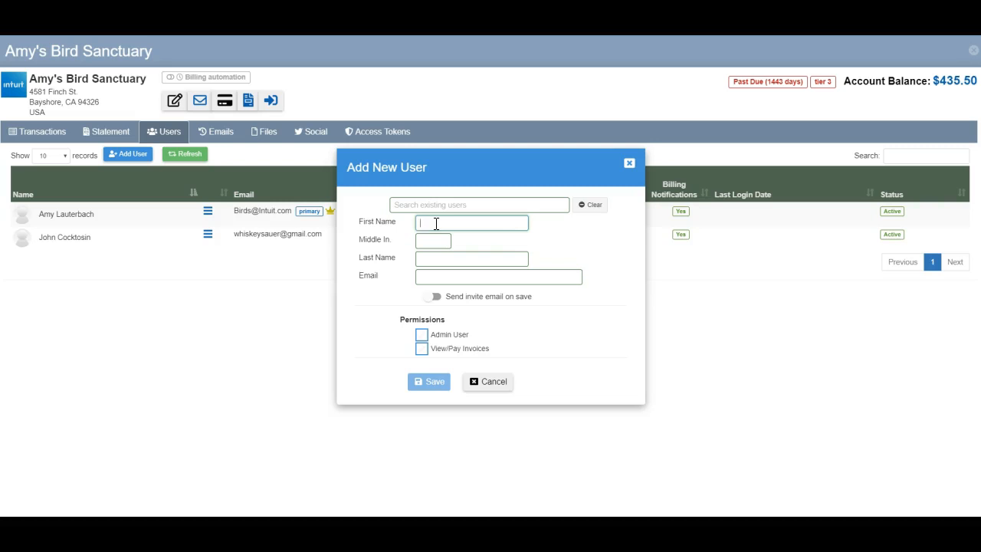
key("Tab")
key("Tab")
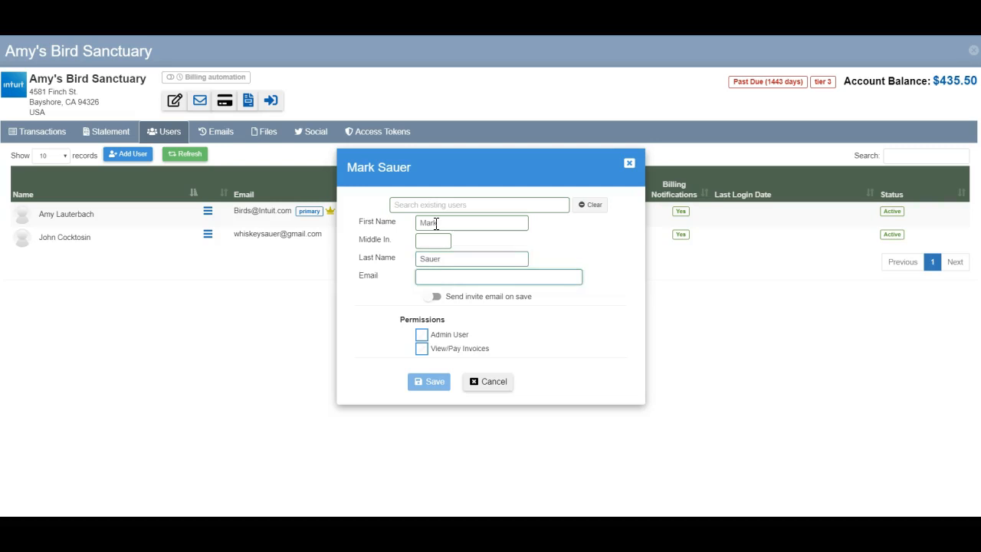
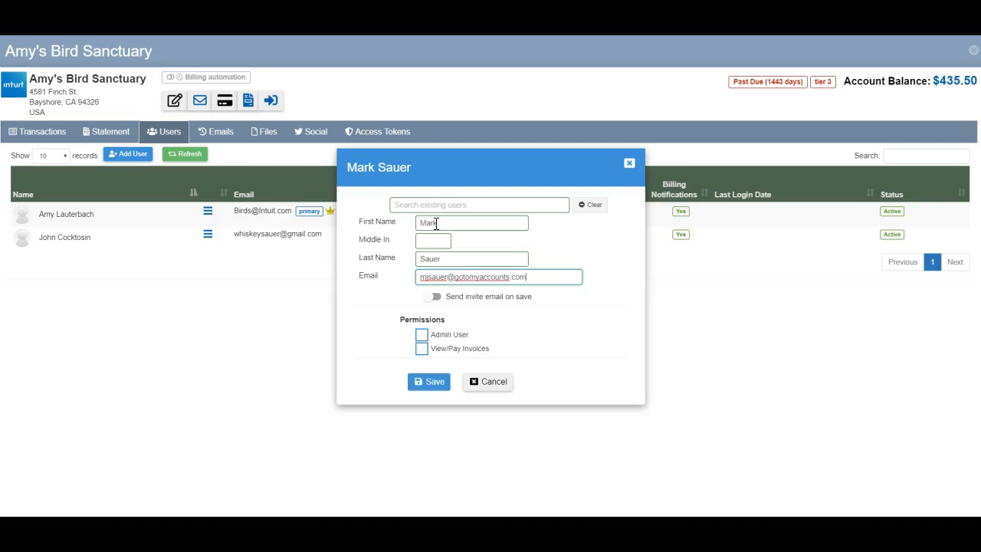
- Enter the new user's e-mail address, tick Admin User and View/Pay Invoices, and save the user
left_click(452, 337)
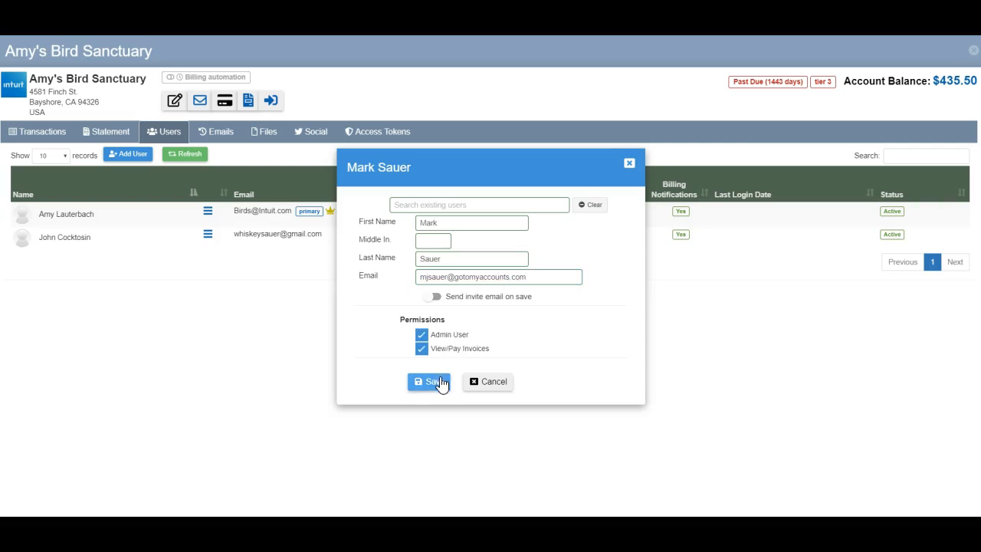
left_click(435, 382)
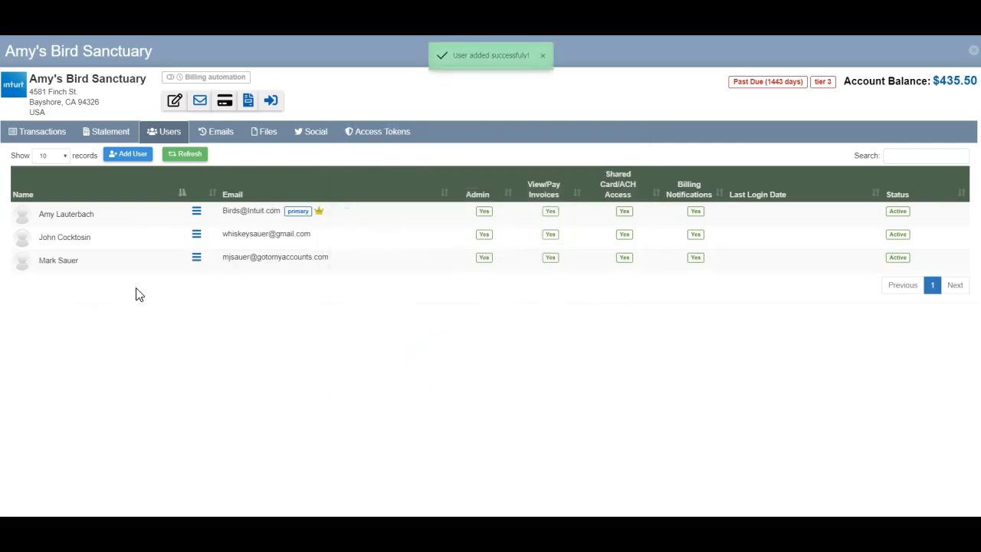
- Send an invite email to the newly added user
left_click(197, 260)
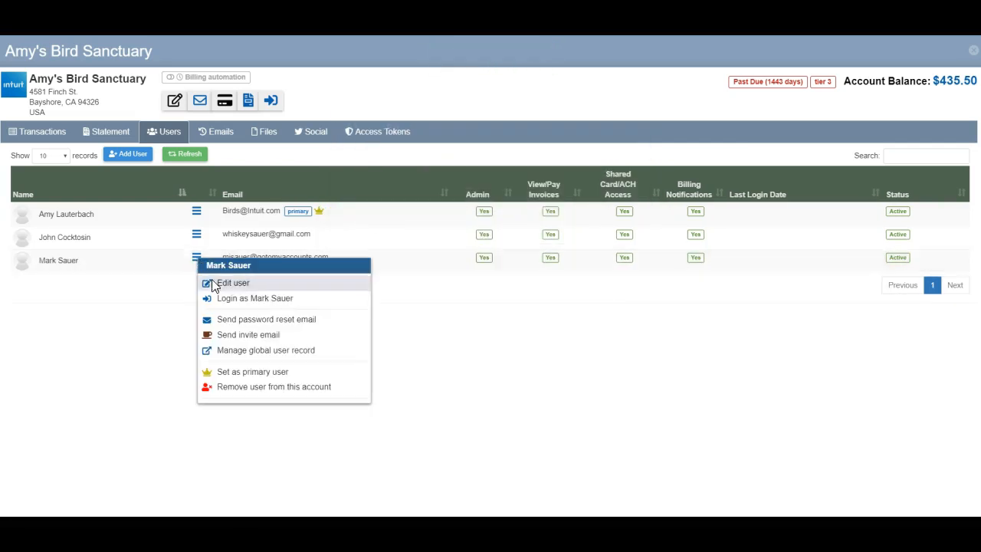
left_click(263, 333)
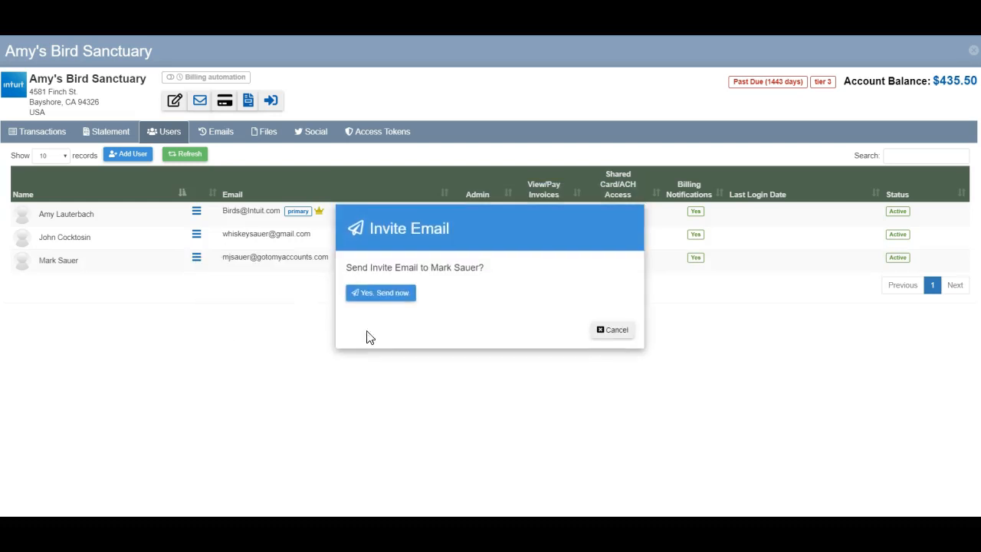
left_click(402, 295)
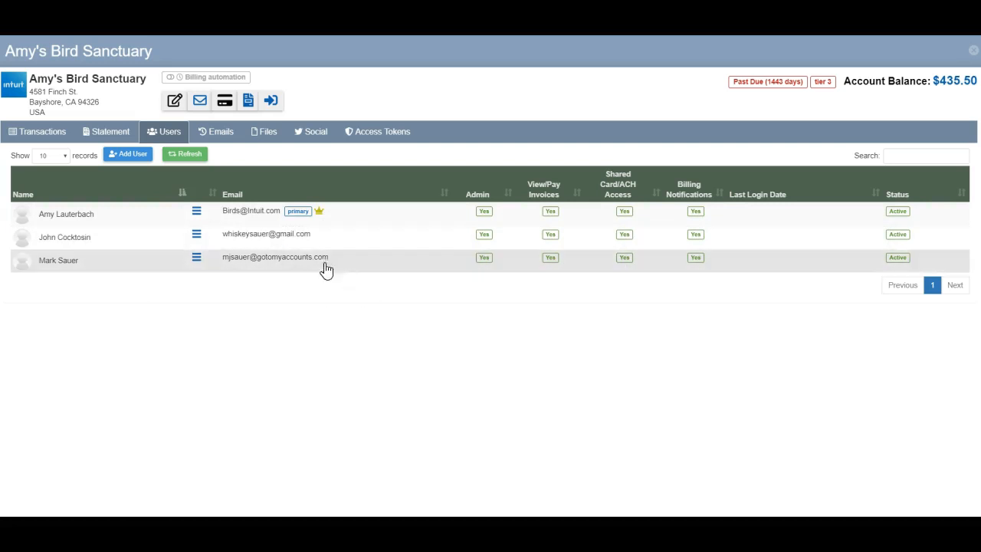
- Remove the newly added user from this account
left_click(196, 261)
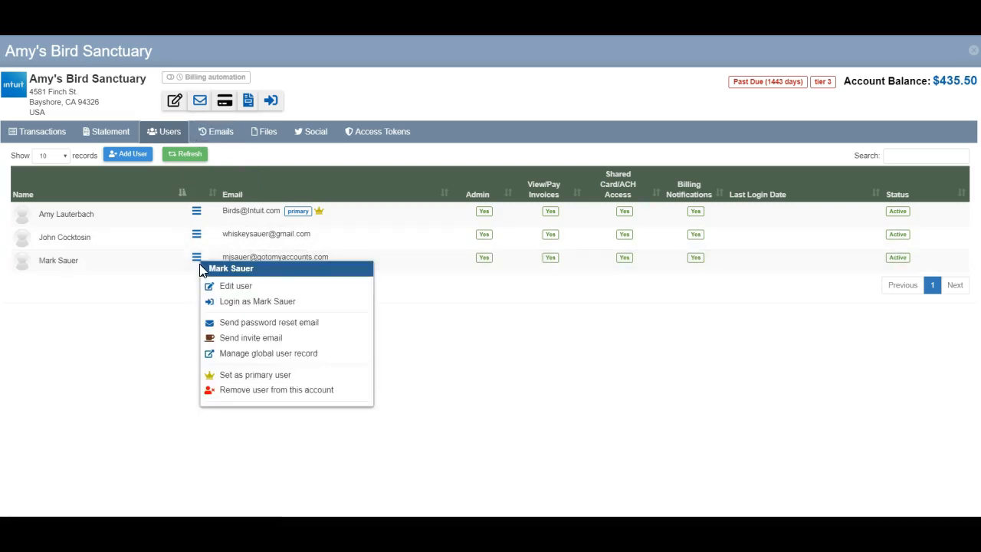
left_click(247, 389)
left_click(470, 294)
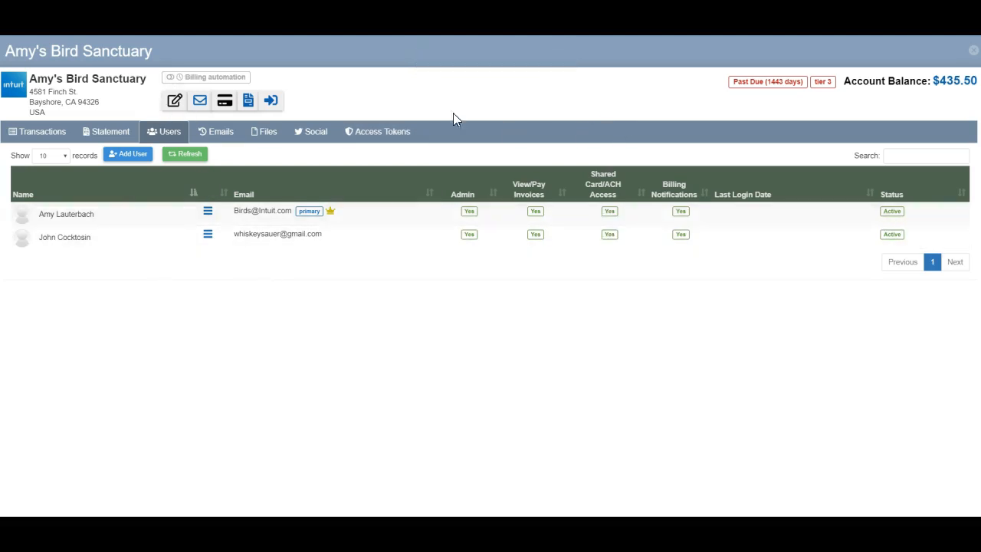
- Add the removed user back by searching existing users for sauer, keeping Admin User and View/Pay Invoices, and saving
left_click(130, 155)
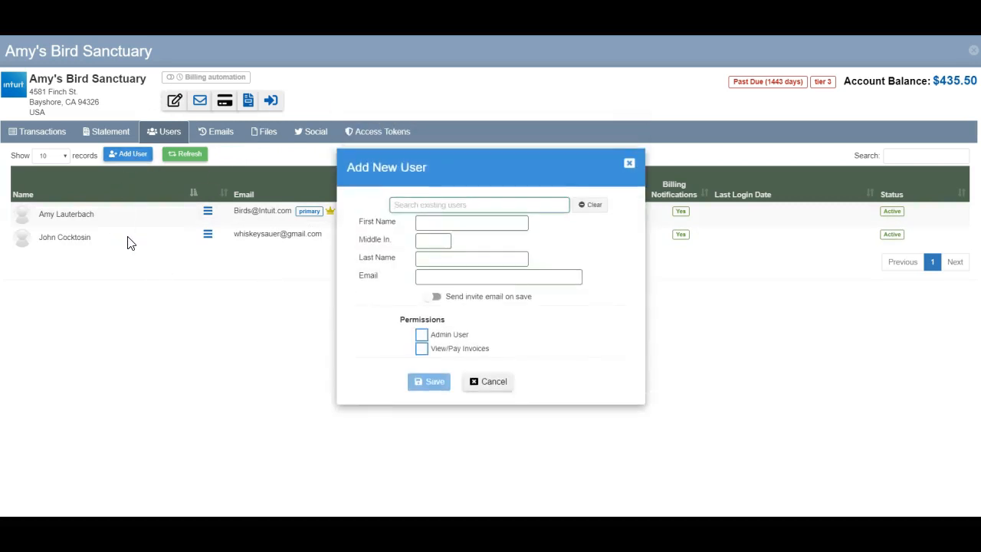
type("sauer")
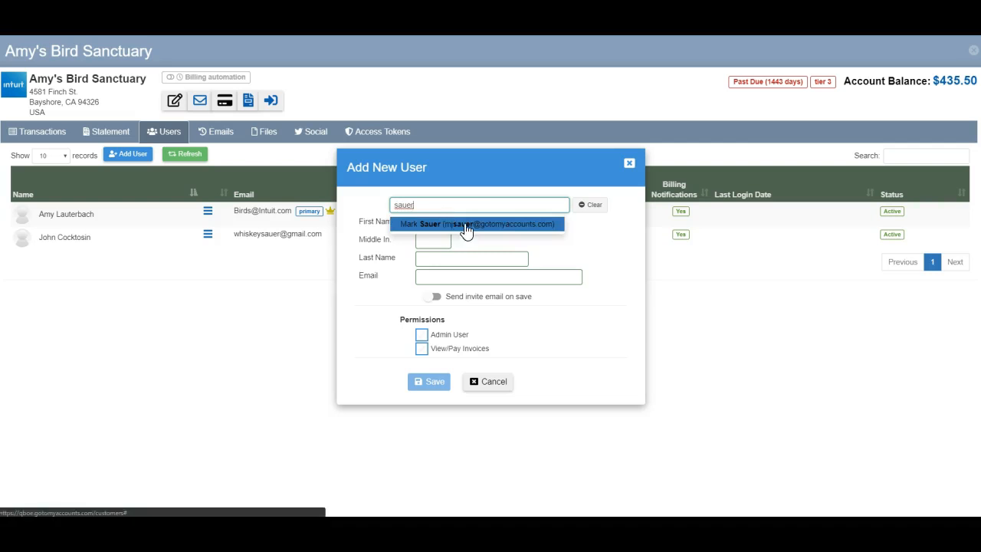
left_click(463, 224)
left_click(460, 348)
left_click(458, 335)
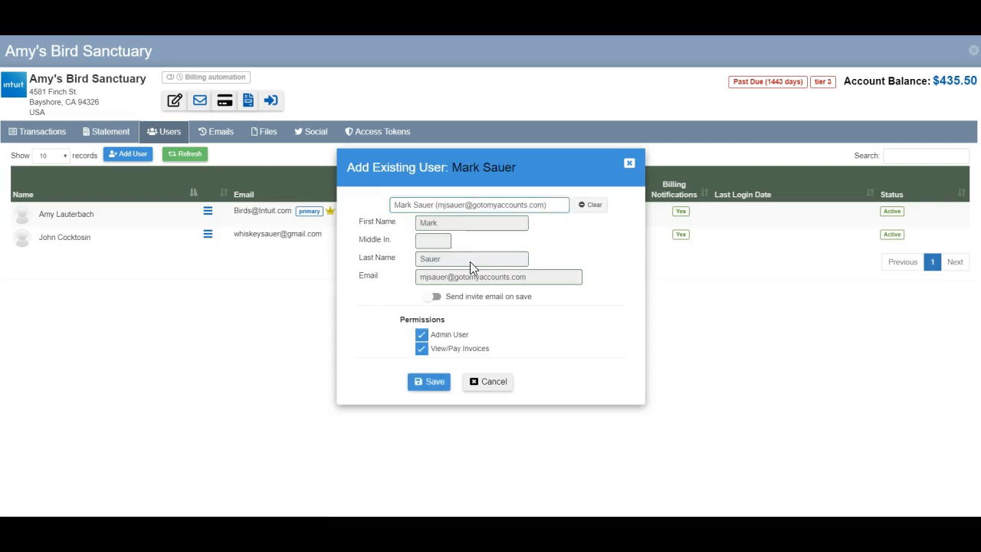
left_click(434, 382)
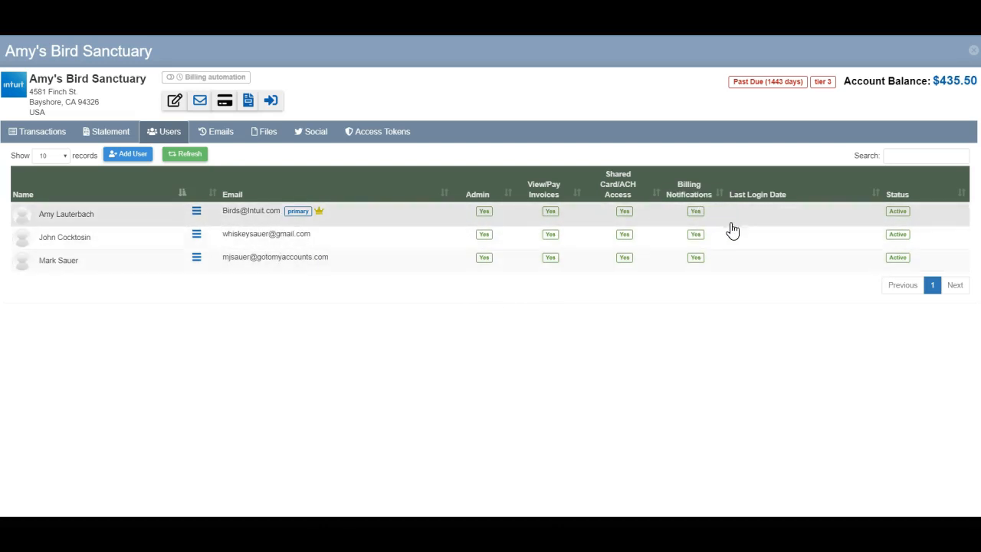
- Turn off Billing Notifications for the first two users in the list
left_click(696, 213)
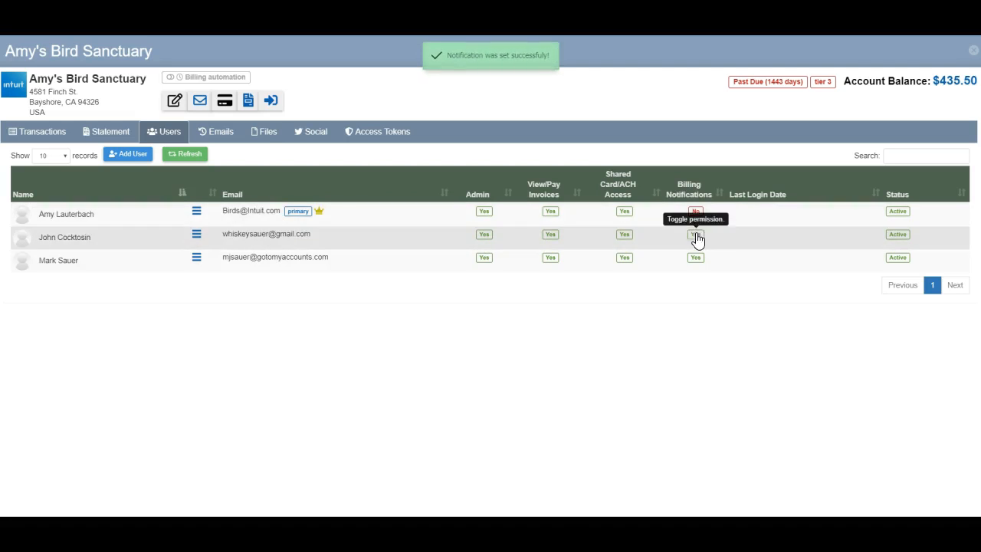
left_click(695, 233)
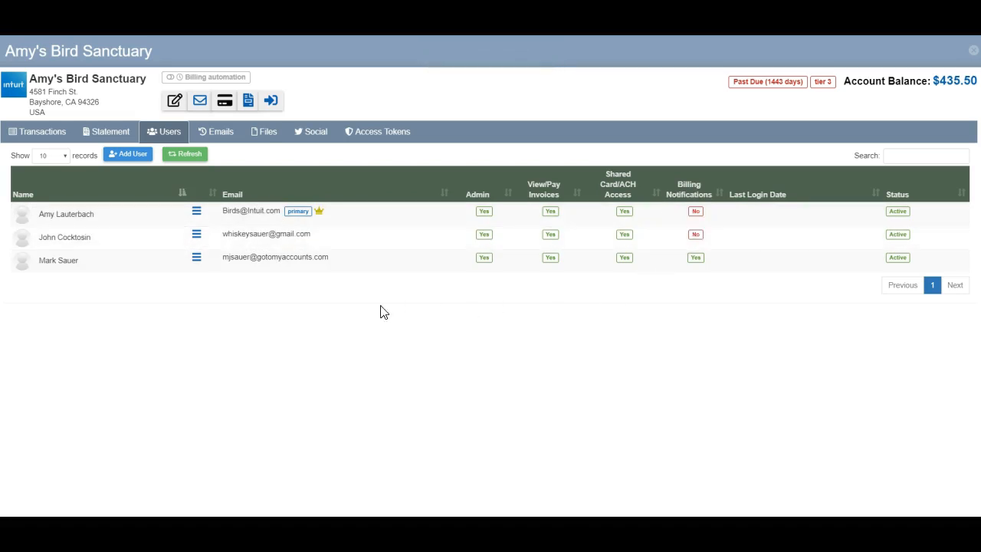
- Open the Transactions list with the date range set to all transactions
left_click(49, 131)
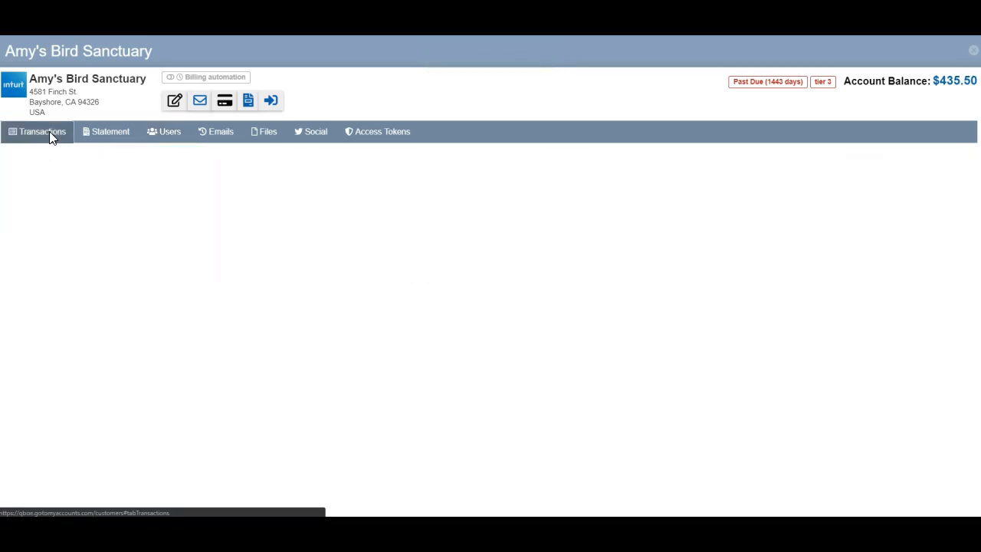
left_click(132, 158)
left_click(139, 175)
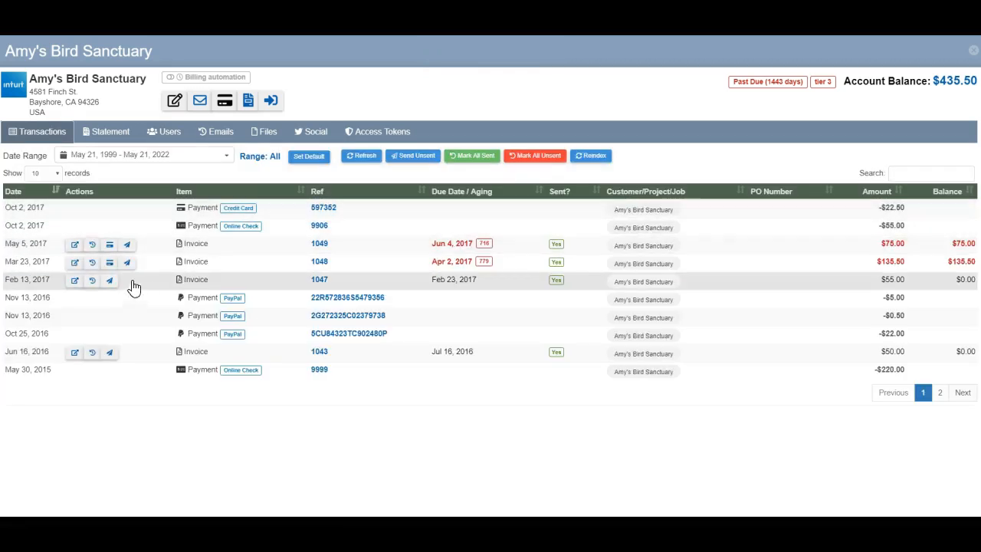
- Open the send-now dialog for invoice 1049 and cancel it
left_click(127, 246)
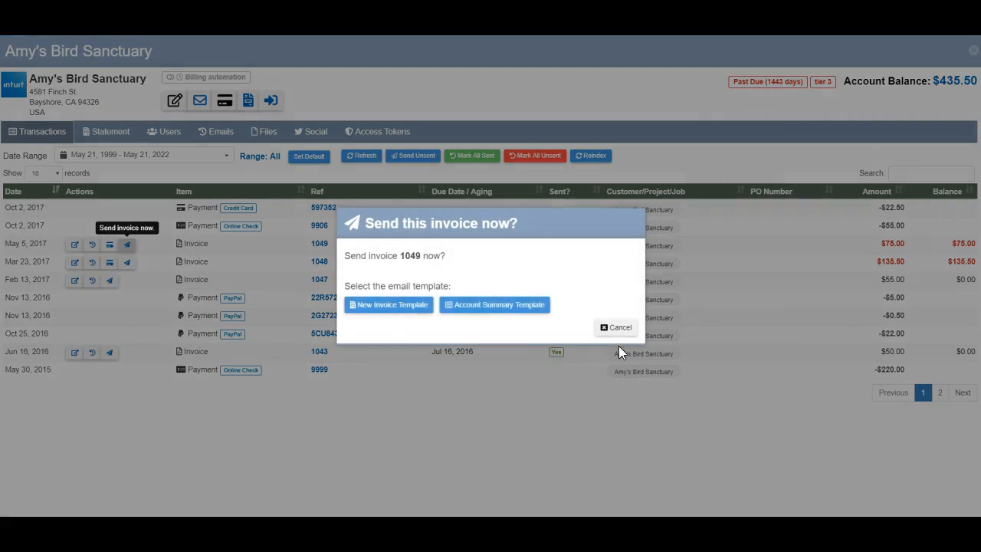
left_click(617, 328)
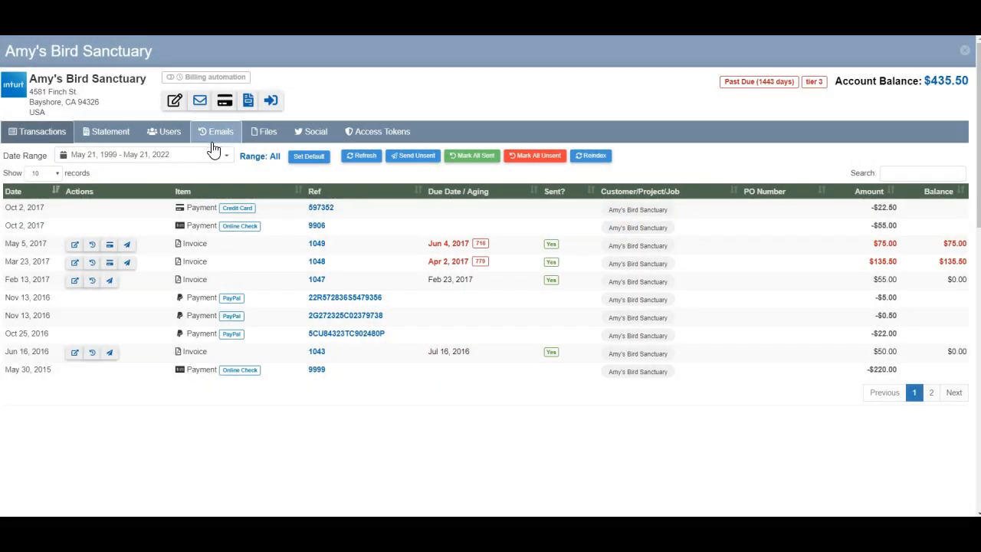
- Send the Account Summary email to the third user after removing the copy recipient
left_click(159, 132)
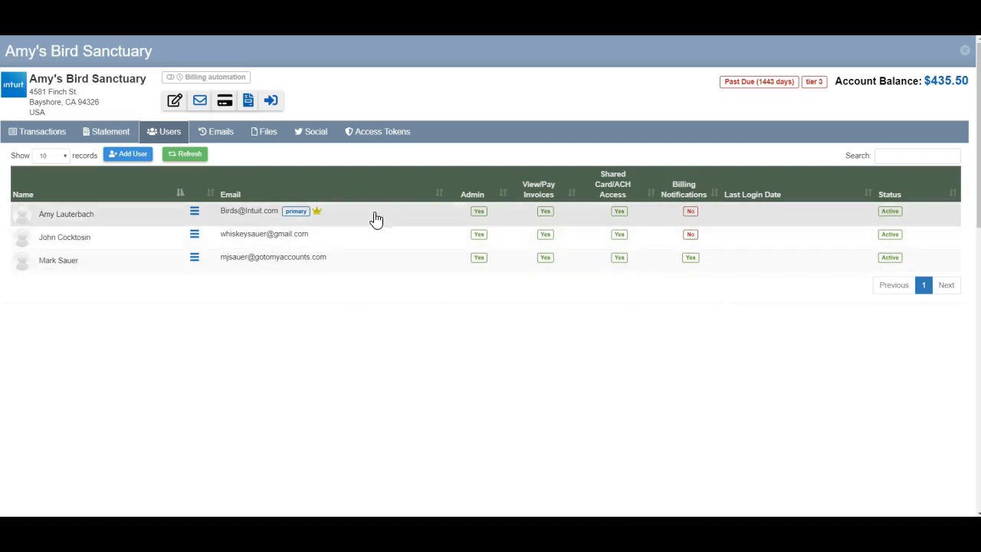
left_click(200, 102)
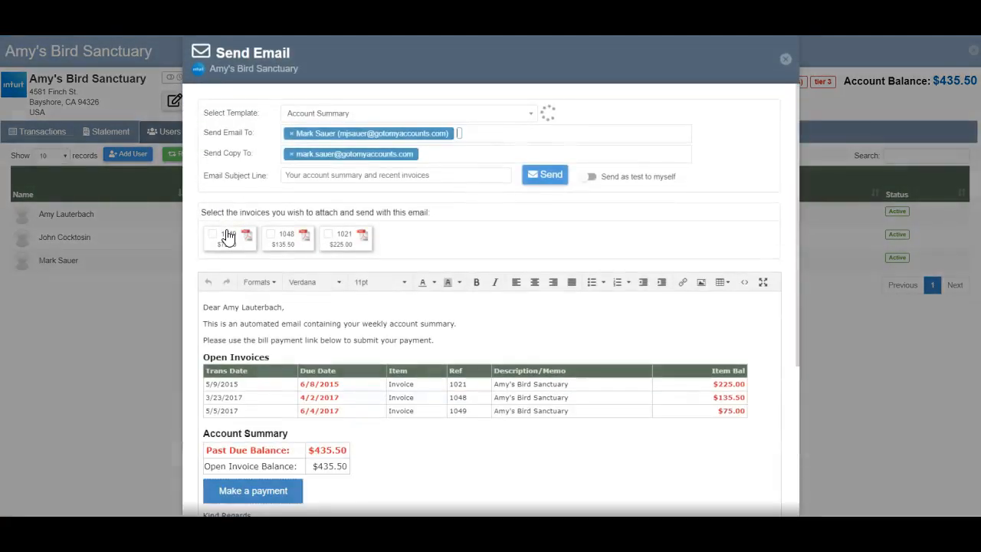
left_click(290, 155)
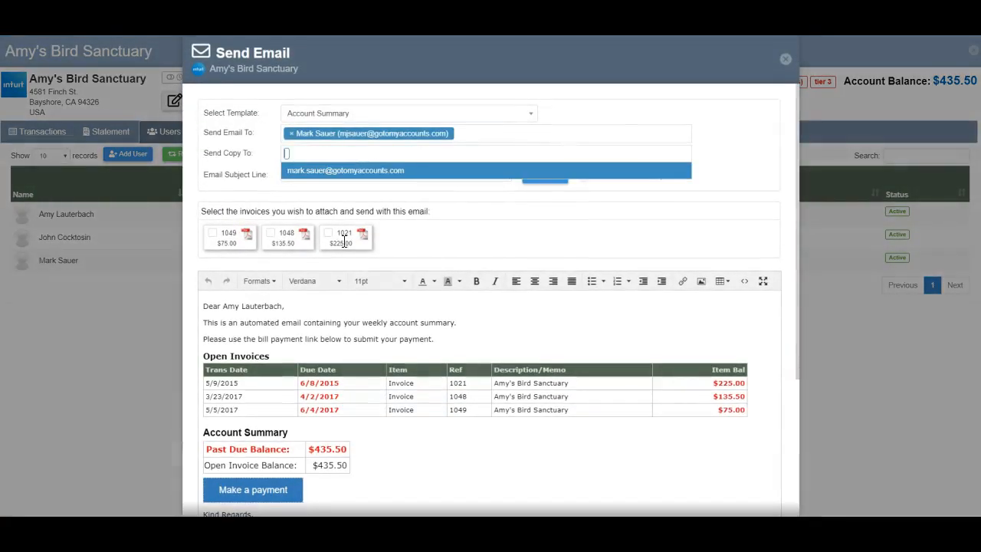
left_click(627, 114)
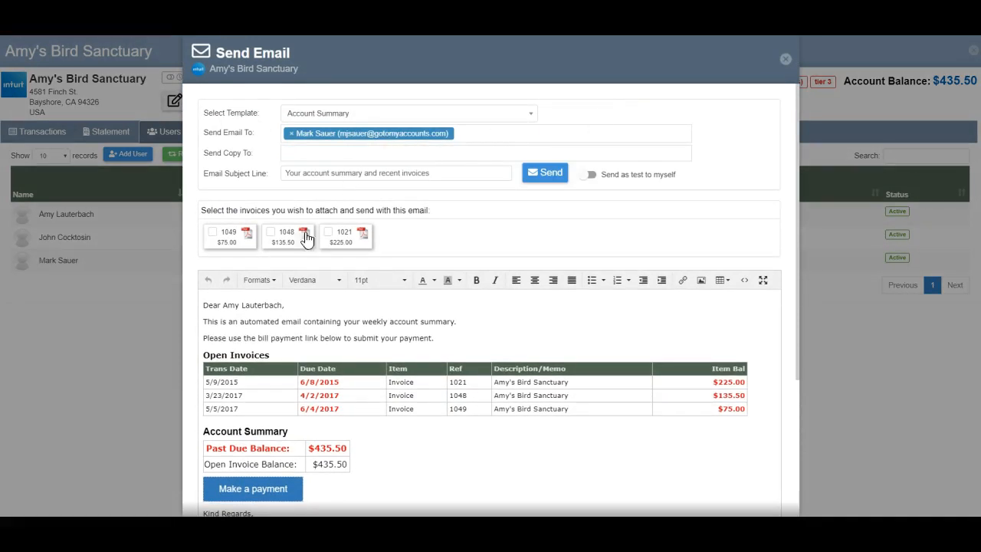
scroll(453, 364, "down", 3)
scroll(458, 368, "up", 3)
scroll(444, 265, "down", 1)
scroll(425, 255, "up", 1)
left_click(539, 175)
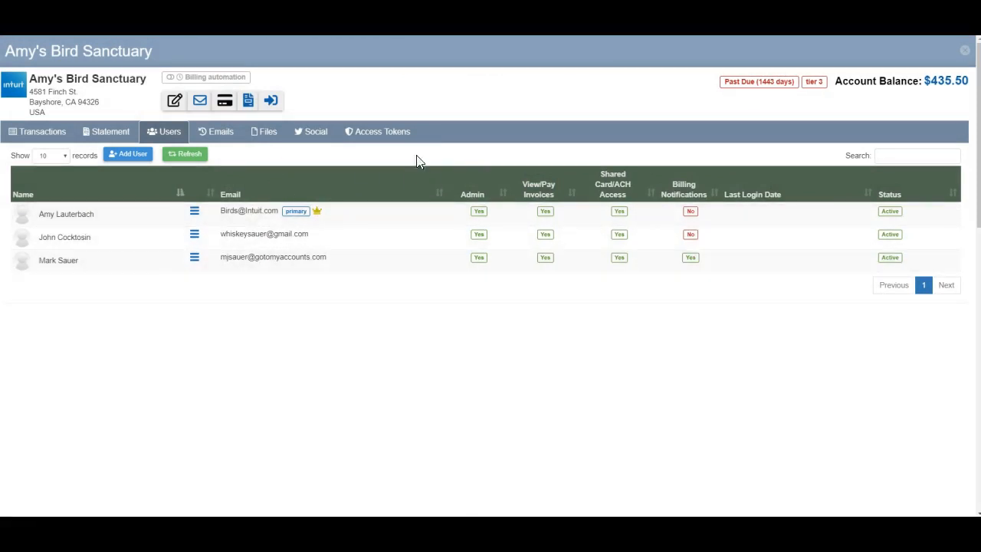
- Review the new BillPay access token and the sent email's message in the email log
left_click(390, 137)
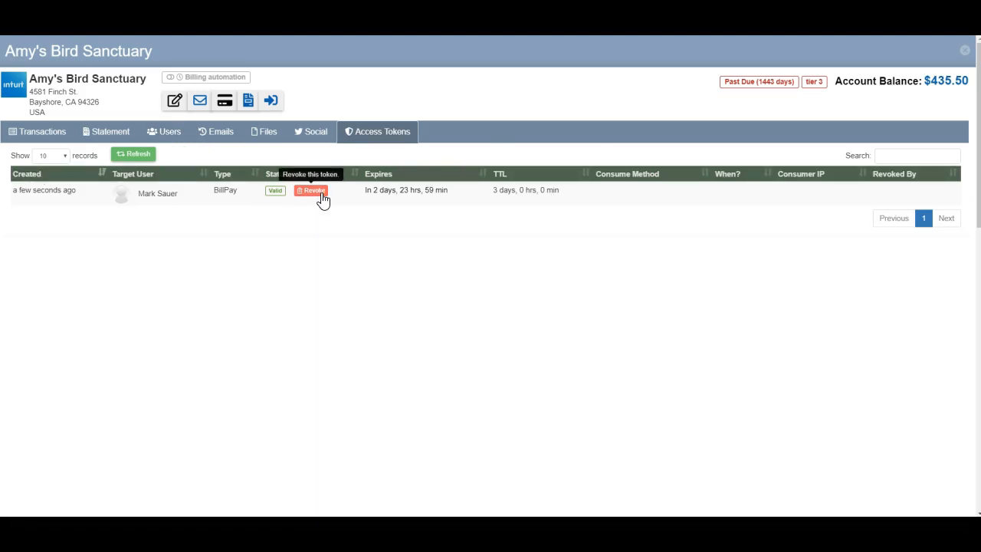
left_click(222, 133)
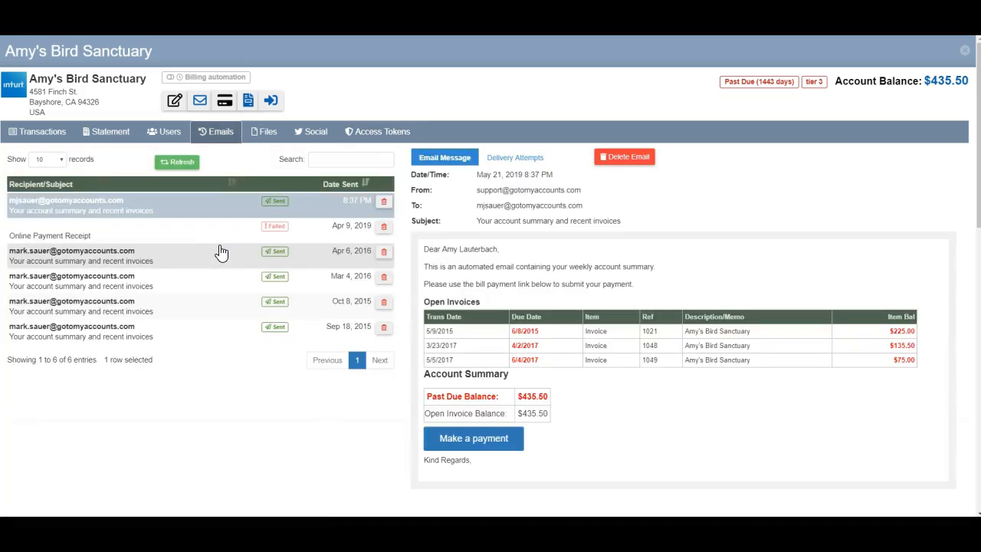
left_click(107, 207)
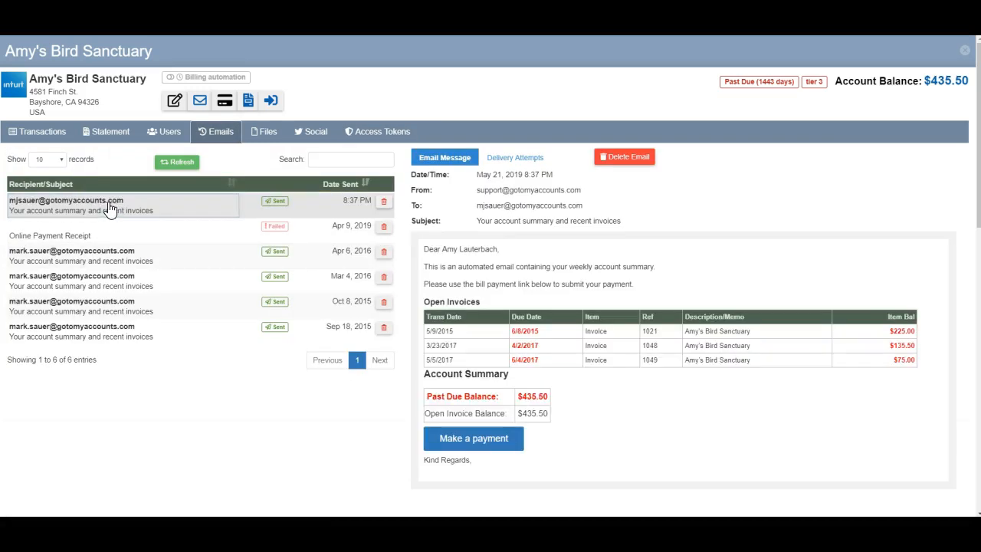
- Delete the failed Online Payment Receipt email record from the log
mouse_move(354, 206)
left_click(154, 233)
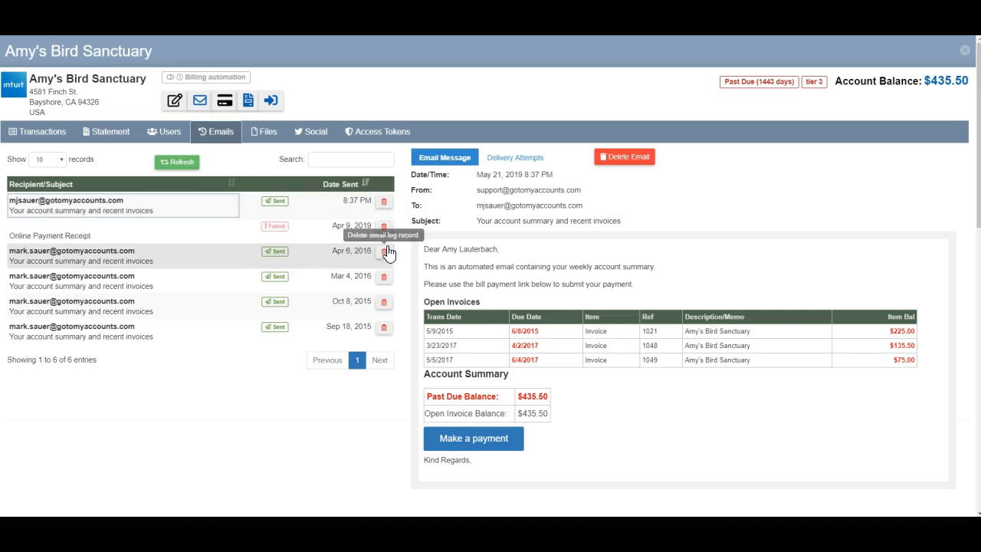
left_click(391, 228)
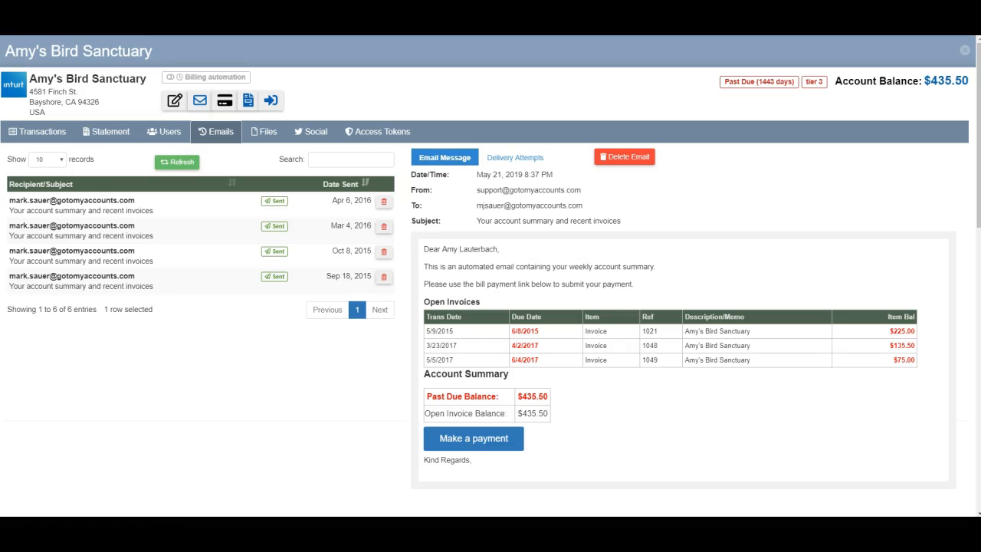
- Paste the copied payment link into the customer portal browser window and open the payment page
left_click_drag(0, 47, 436, 47)
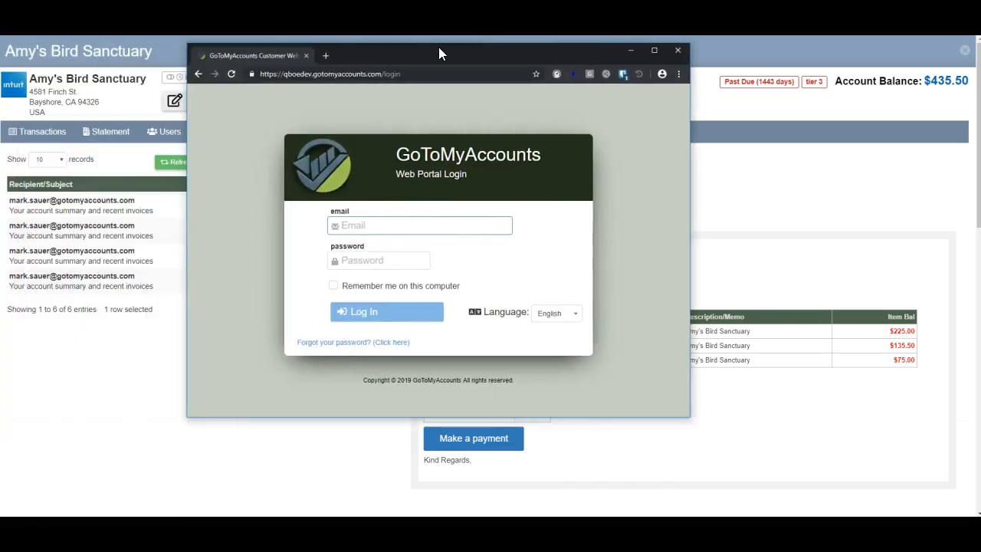
left_click(330, 74)
key("ctrl+v")
key("Return")
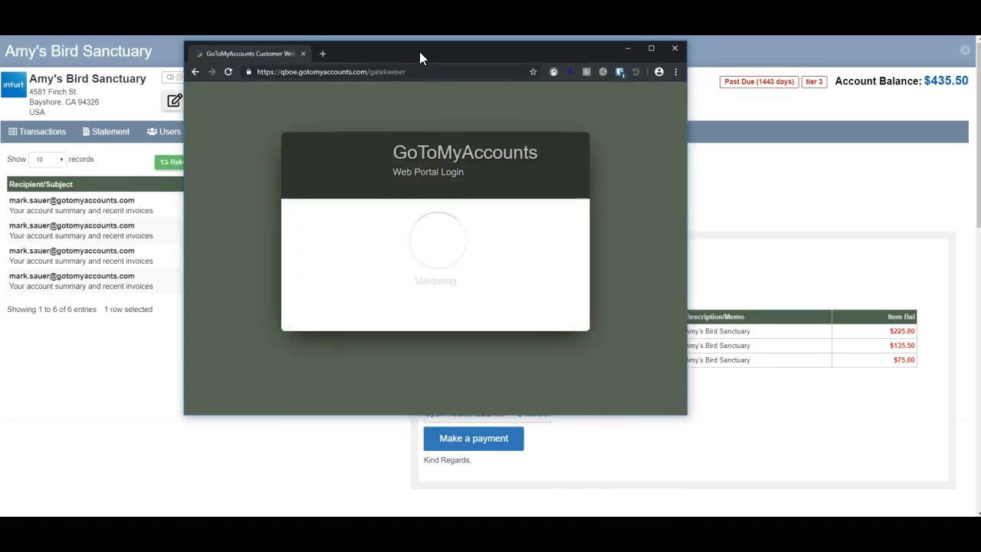
left_click_drag(421, 57, 403, 53)
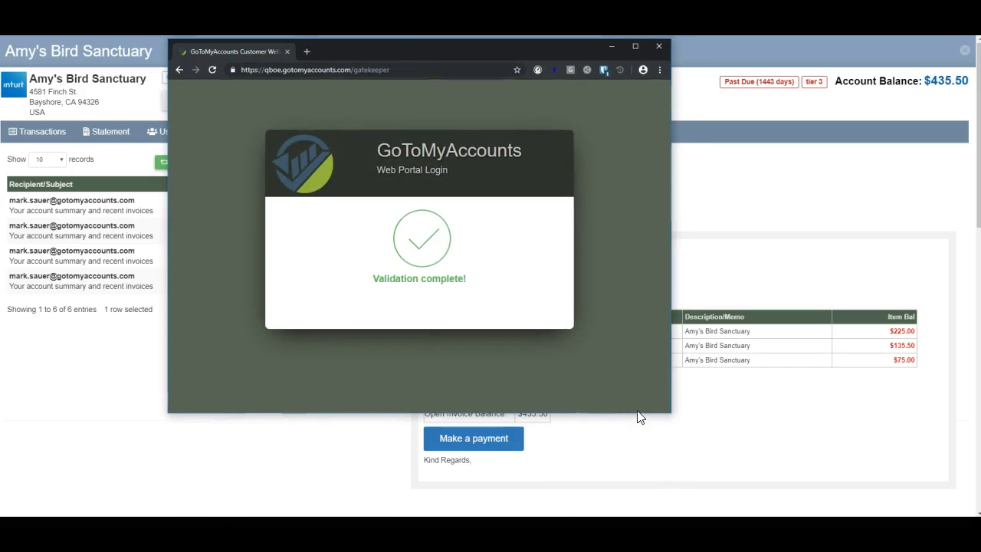
left_click_drag(662, 422, 890, 497)
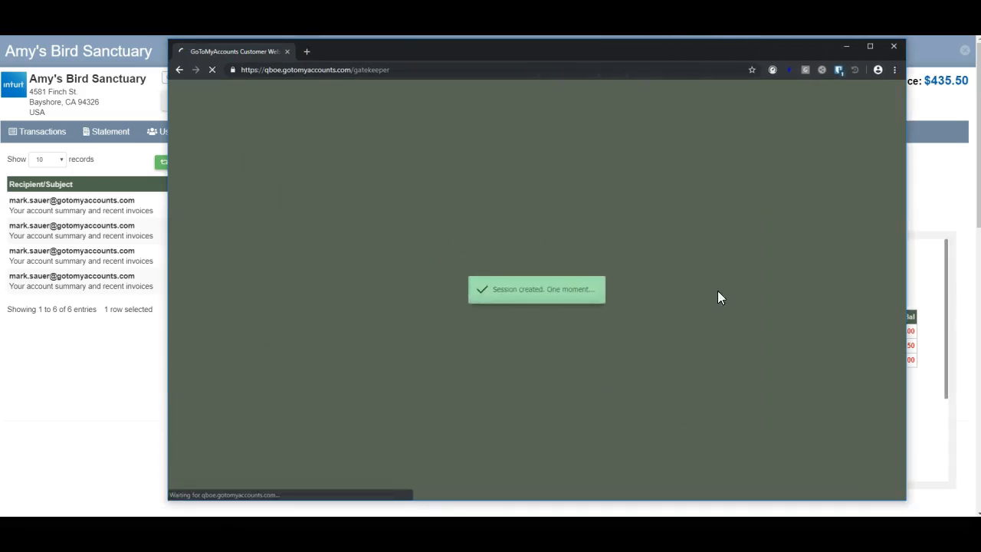
left_click_drag(562, 48, 539, 51)
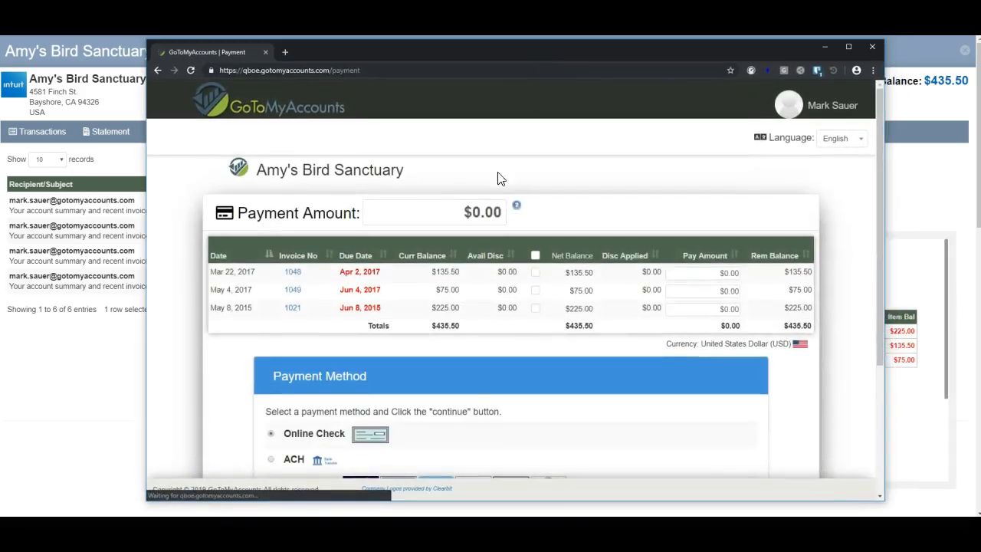
left_click(822, 107)
left_click(745, 156)
left_click_drag(643, 46, 0, 55)
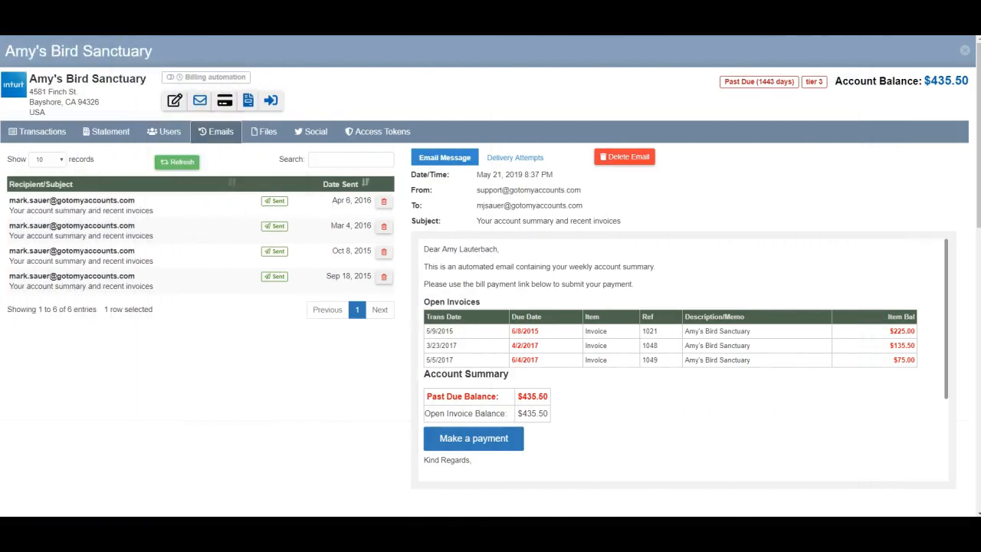
- Refresh the email log to check the sent email's tracking status
left_click(174, 164)
mouse_move(280, 204)
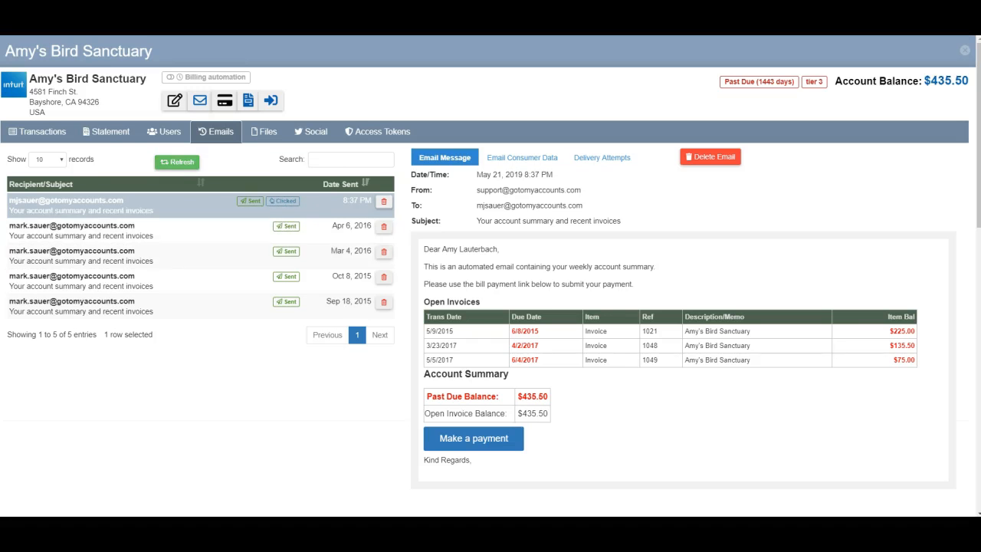
left_click(182, 161)
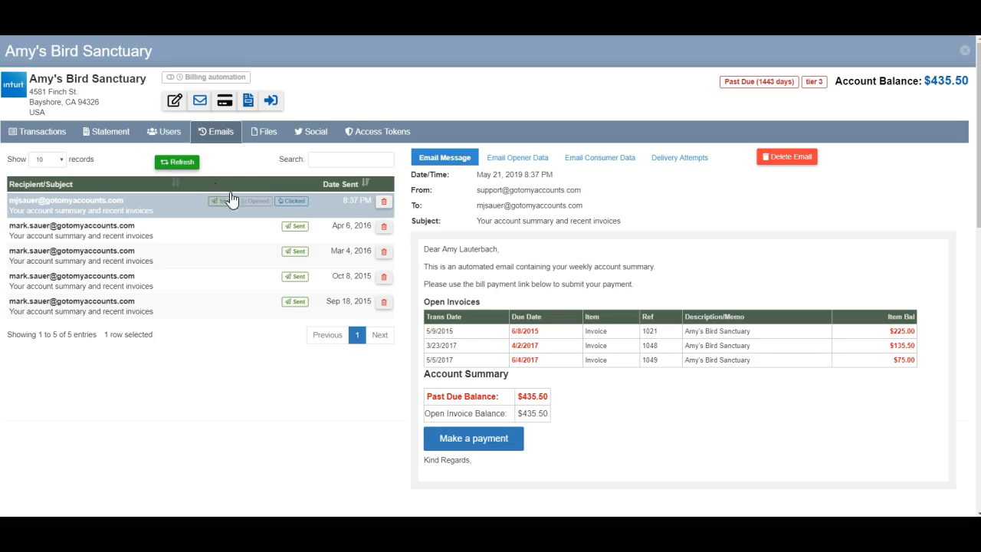
- Open the payment link again in the customer portal browser window using paste and go
left_click(170, 133)
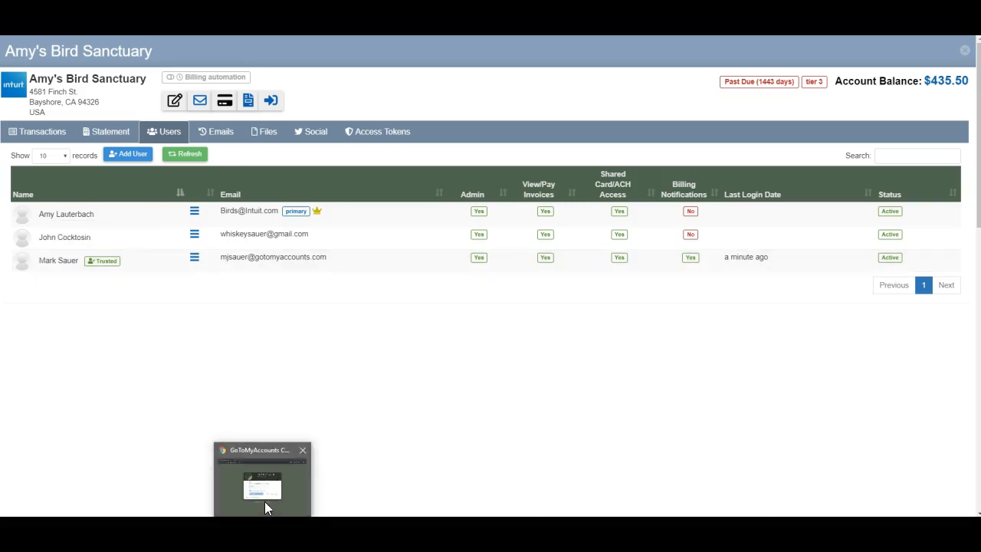
left_click_drag(0, 69, 515, 55)
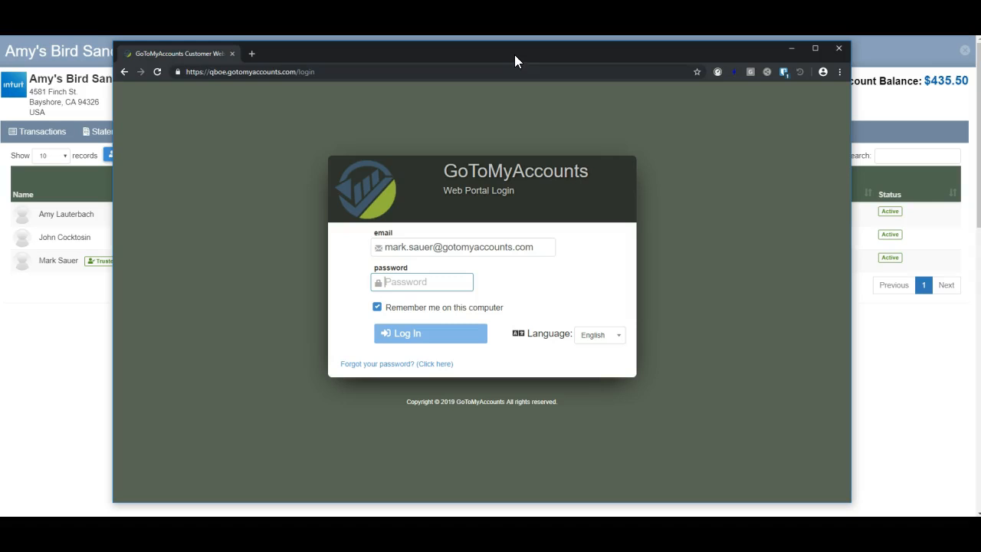
left_click(259, 69)
right_click(258, 69)
left_click(308, 130)
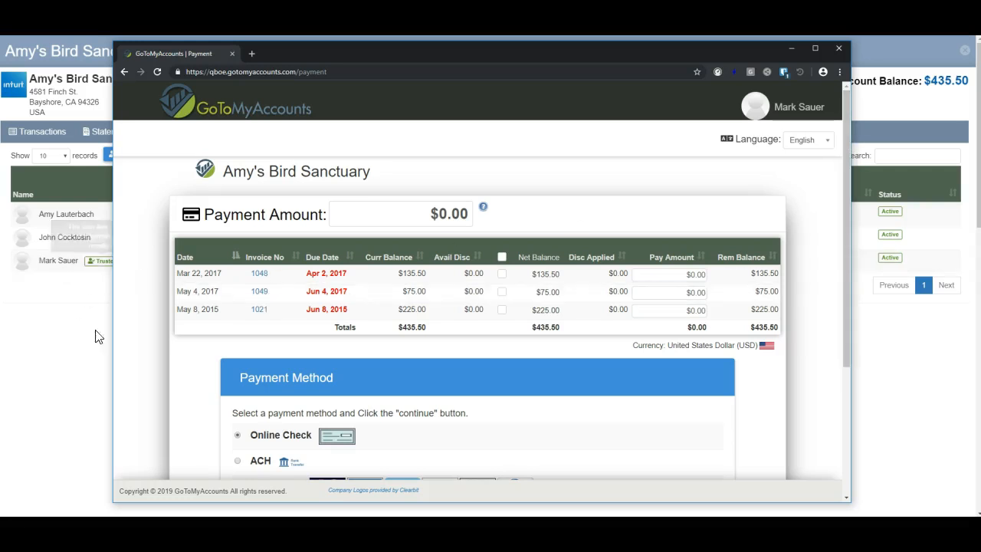
- Log out of the customer portal from the user menu
left_click(795, 121)
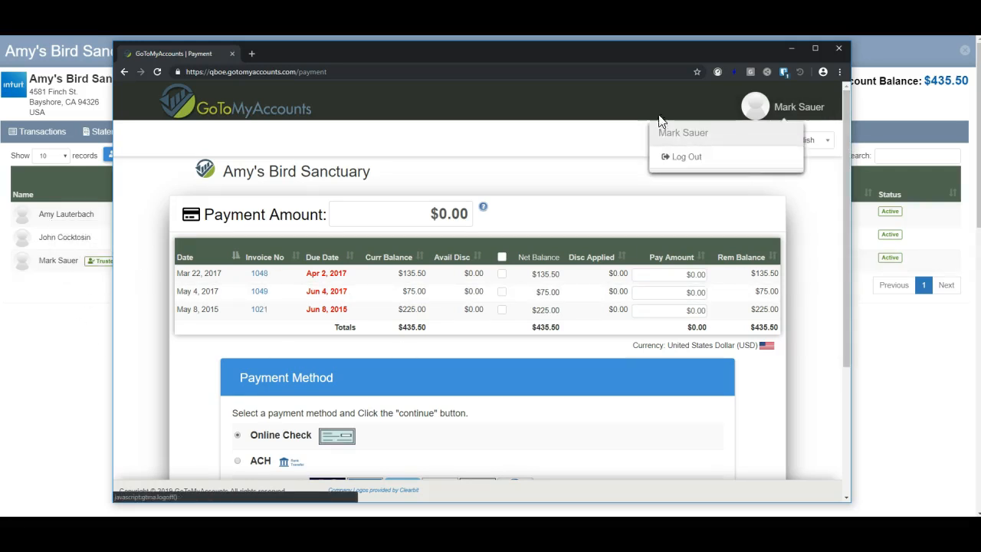
left_click(675, 155)
left_click_drag(633, 47, 0, 63)
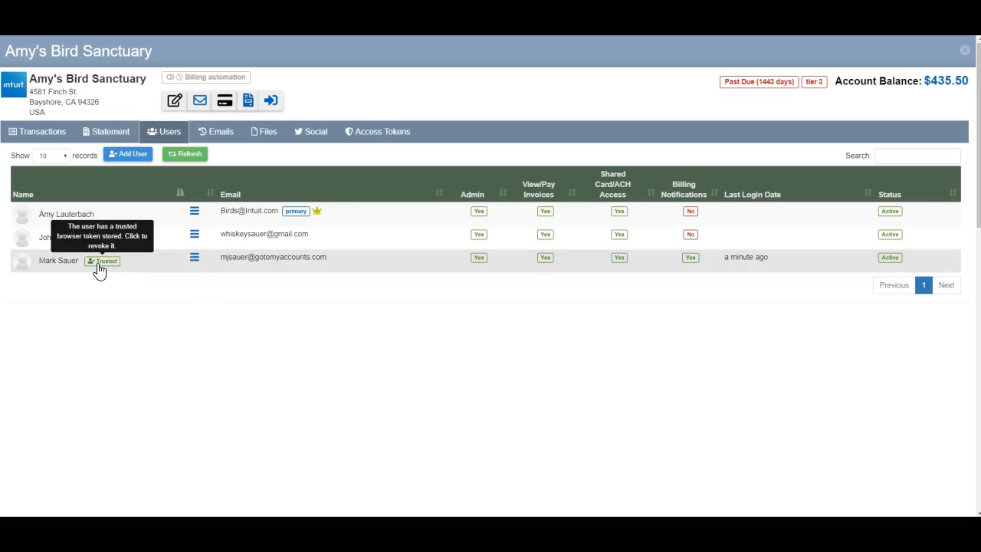
- Check the access tokens, then revoke the third user's trusted browser token
left_click(188, 154)
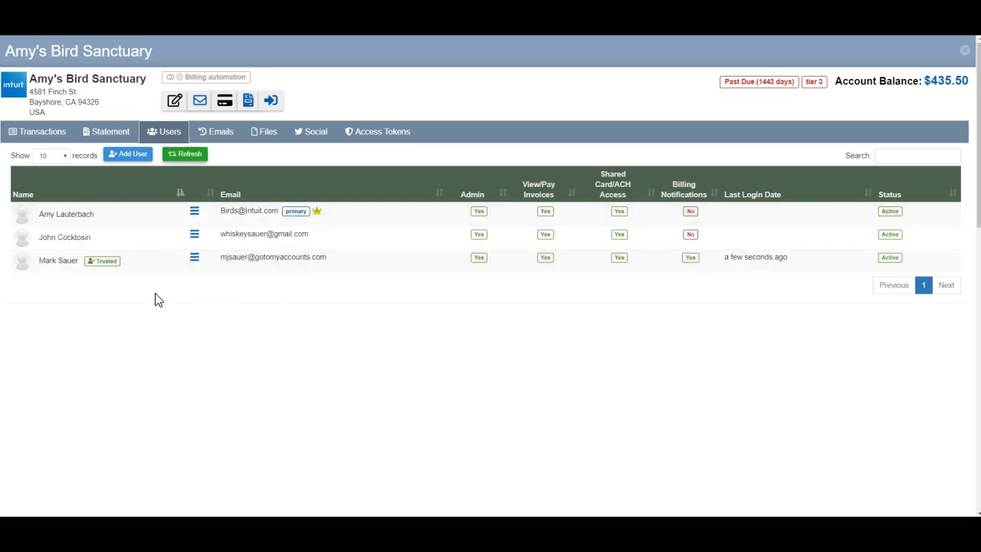
left_click(366, 141)
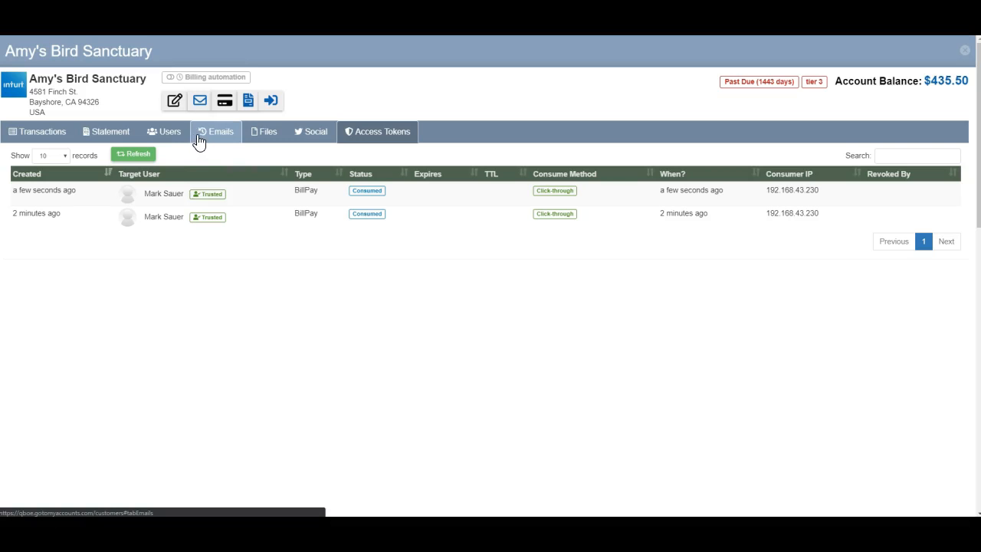
left_click(172, 134)
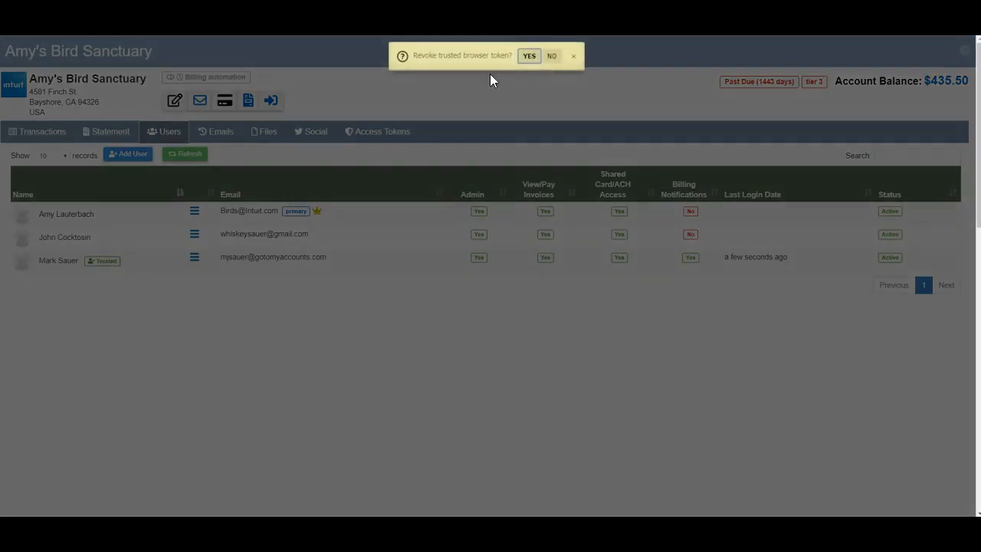
left_click(528, 57)
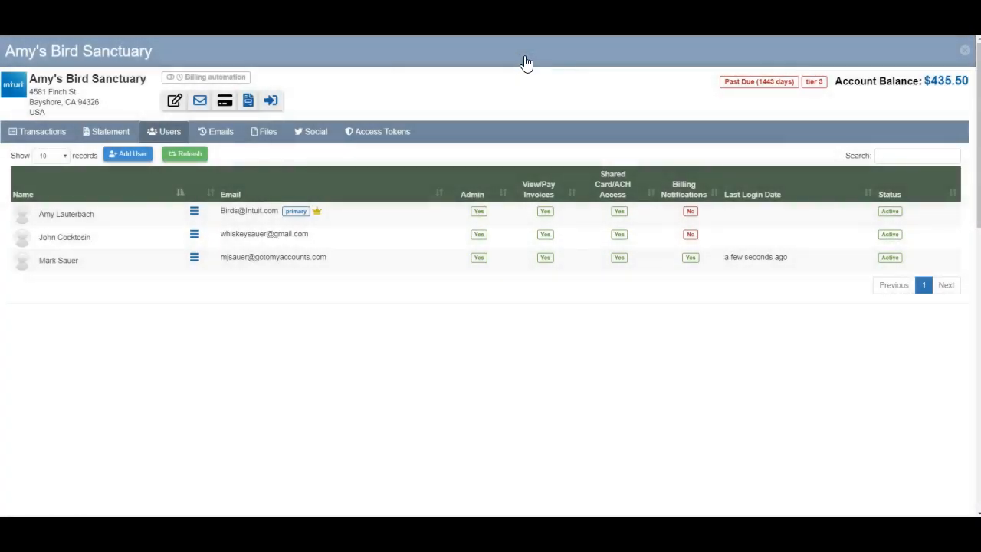
- Reopen the used payment link in the portal and request a new link sent by email
left_click_drag(0, 61, 593, 43)
left_click(279, 69)
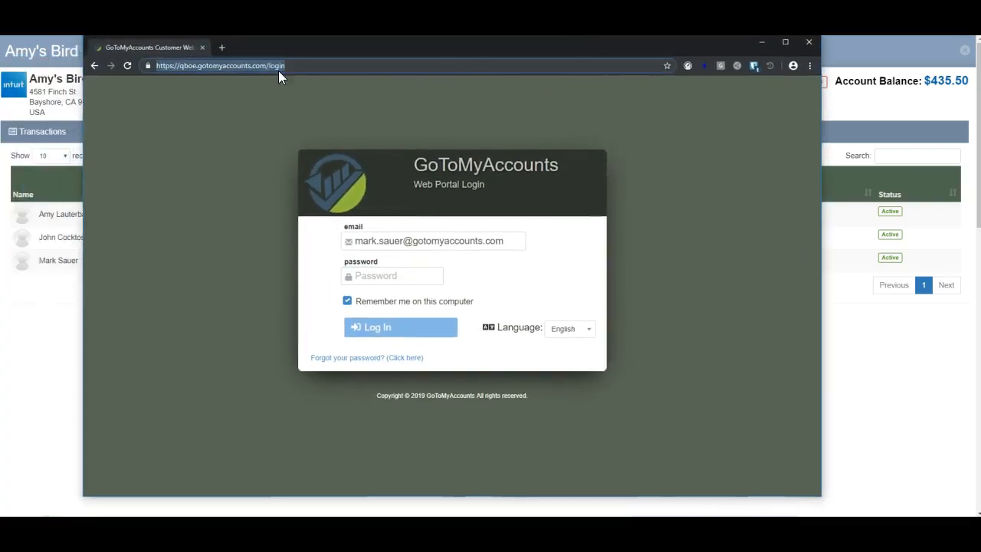
right_click(264, 68)
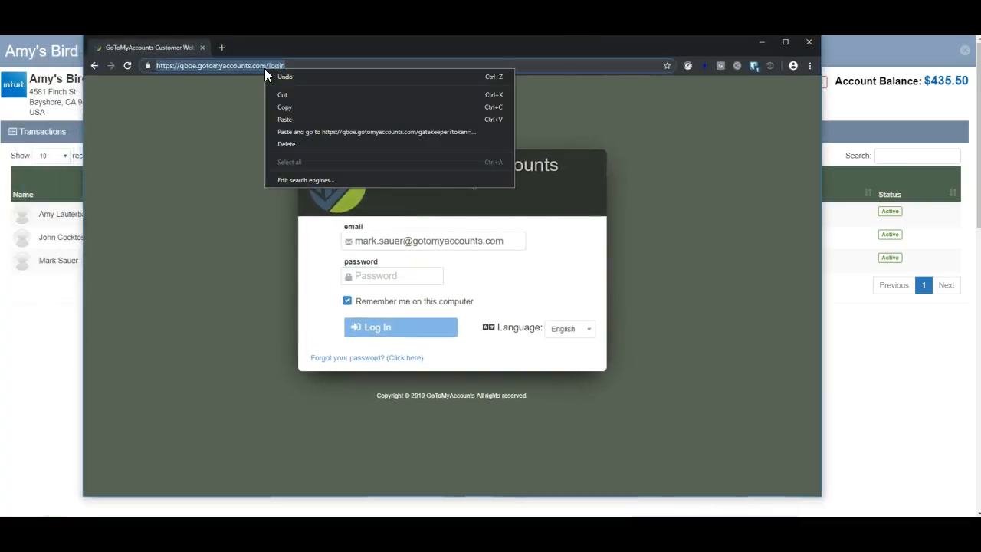
left_click(304, 131)
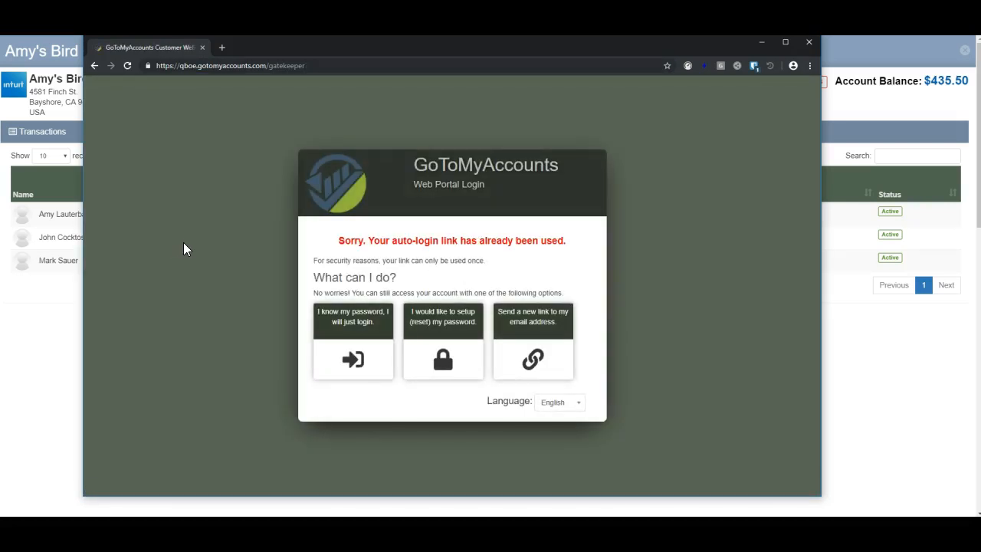
left_click(529, 360)
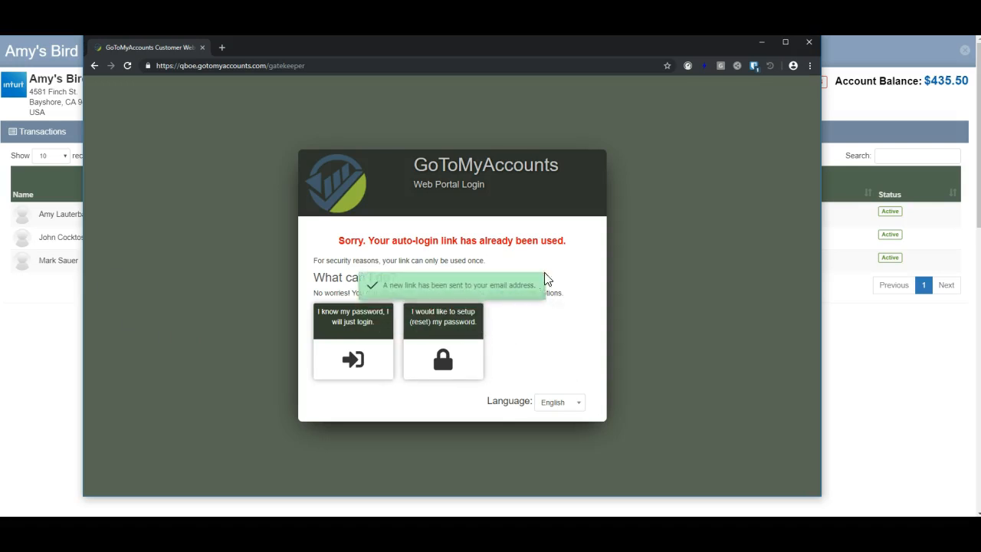
left_click_drag(517, 52, 287, 53)
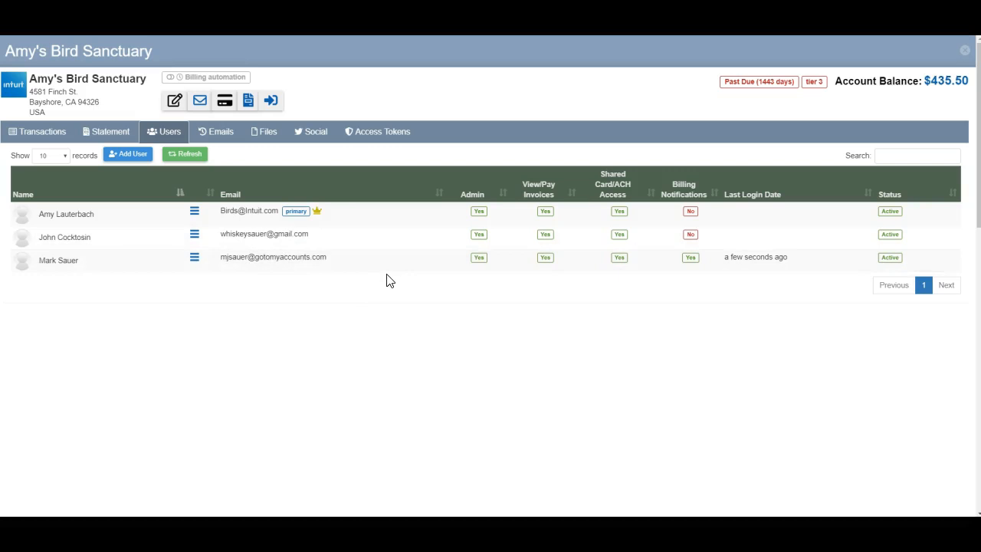
- Turn Billing Notifications back on for the first two users
left_click(690, 211)
left_click(691, 234)
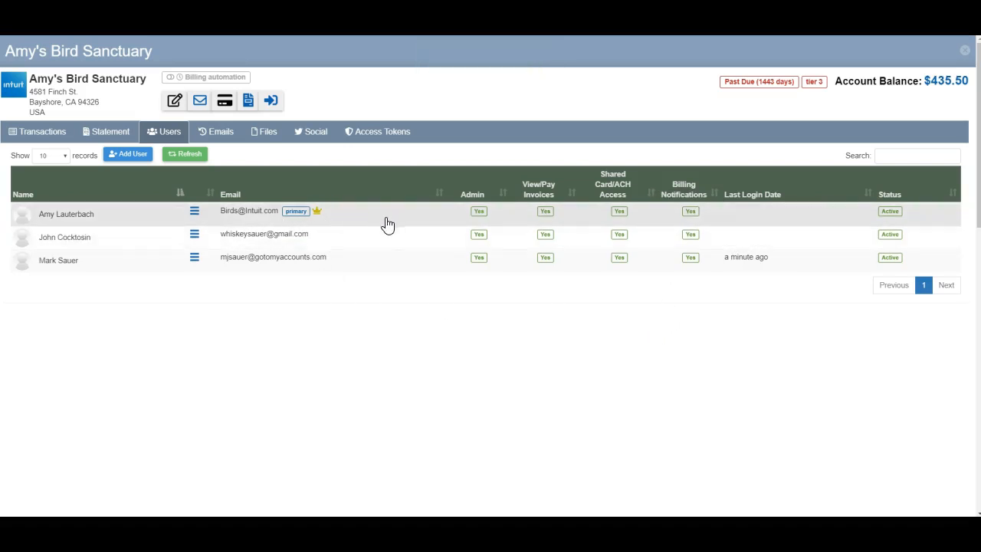
- Remove the third user from this account
left_click(194, 258)
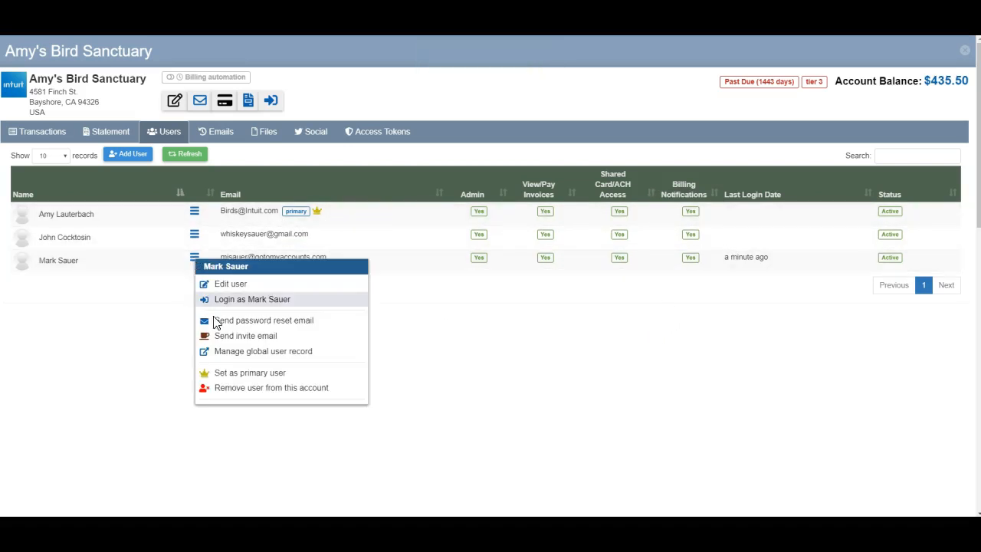
left_click(232, 391)
left_click(469, 307)
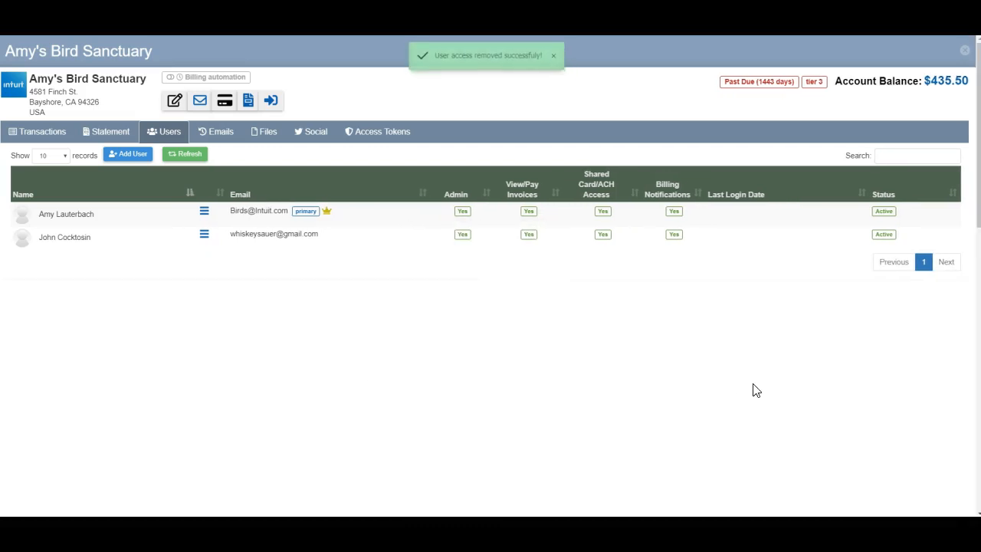